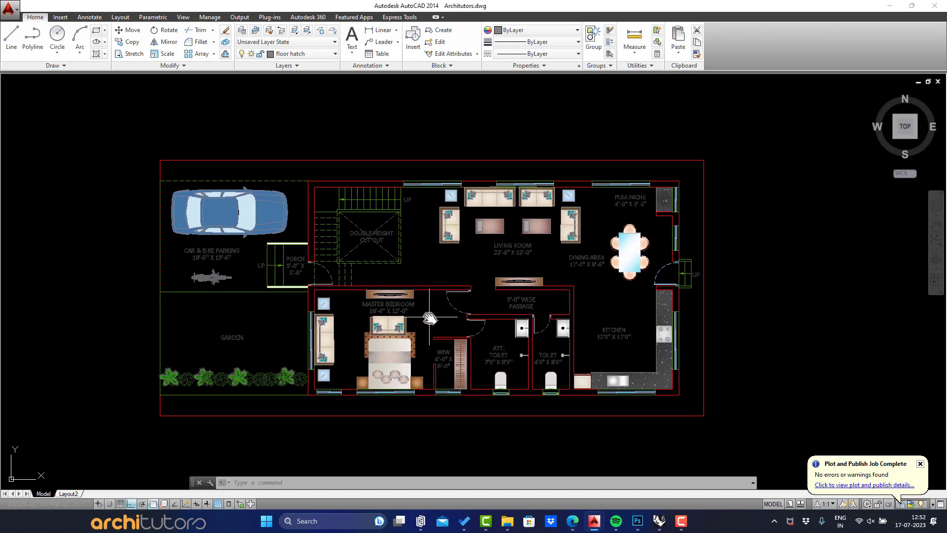
Turn off the layer holding the room name labels by picking the master bedroom label.
{"action": "key", "text": "XF86MonBrightnessUp"}
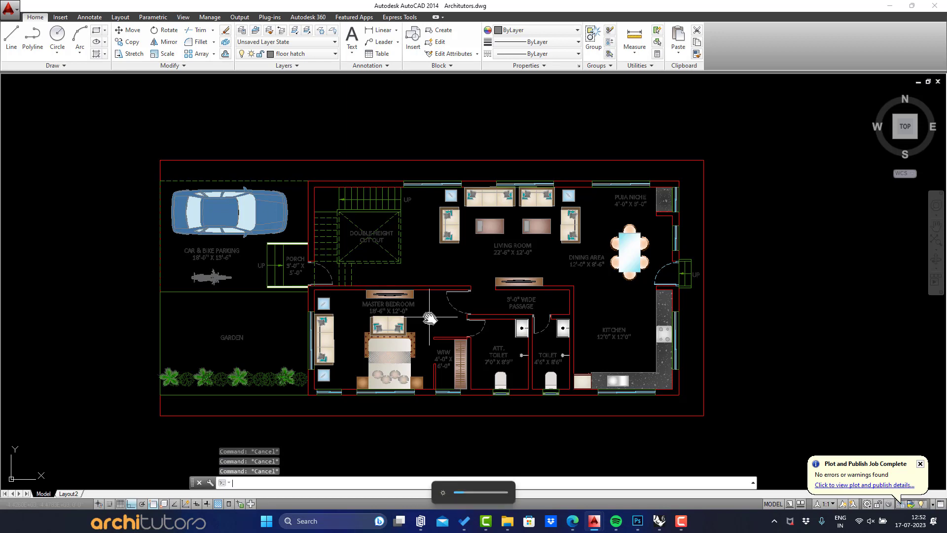
{"action": "type", "text": "off"}
{"action": "key", "text": "Return"}
{"action": "left_click", "coordinate": [392, 302]}
{"action": "middle_click_drag", "start_coordinate": [236, 287], "coordinate": [264, 341]}
{"action": "middle_click_drag", "start_coordinate": [540, 308], "coordinate": [441, 287]}
{"action": "scroll", "coordinate": [504, 201], "scroll_direction": "up", "scroll_amount": 2}
{"action": "middle_click_drag", "start_coordinate": [400, 229], "coordinate": [471, 173]}
{"action": "scroll", "coordinate": [471, 172], "scroll_direction": "down", "scroll_amount": 2}
{"action": "key", "text": "Escape"}
{"action": "key", "text": "Escape"}
{"action": "key", "text": "Escape"}
Draw a rectangle over the master bedroom floor between opposite inner wall corners, including the wardrobe area.
{"action": "mouse_move", "coordinate": [318, 279]}
{"action": "middle_mouse_down"}
{"action": "mouse_move", "coordinate": [318, 187]}
{"action": "mouse_move", "coordinate": [318, 219]}
{"action": "middle_mouse_up"}
{"action": "scroll", "coordinate": [293, 220], "scroll_direction": "up", "scroll_amount": 2}
{"action": "type", "text": "r"}
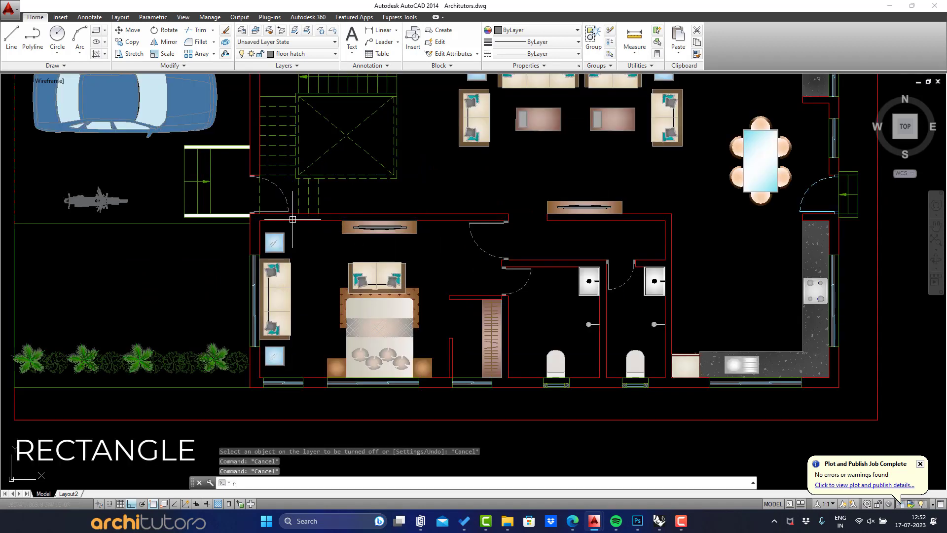
{"action": "type", "text": "ec"}
{"action": "key", "text": "Return"}
{"action": "scroll", "coordinate": [325, 223], "scroll_direction": "up", "scroll_amount": 2}
{"action": "left_click", "coordinate": [220, 217]}
{"action": "scroll", "coordinate": [464, 359], "scroll_direction": "down", "scroll_amount": 3}
{"action": "scroll", "coordinate": [464, 360], "scroll_direction": "up", "scroll_amount": 5}
{"action": "left_click", "coordinate": [441, 343]}
{"action": "scroll", "coordinate": [454, 344], "scroll_direction": "down", "scroll_amount": 4}
{"action": "middle_click_drag", "start_coordinate": [438, 229], "coordinate": [429, 289]}
{"action": "scroll", "coordinate": [429, 289], "scroll_direction": "down", "scroll_amount": 4}
{"action": "scroll", "coordinate": [435, 183], "scroll_direction": "up", "scroll_amount": 2}
{"action": "middle_click_drag", "start_coordinate": [435, 178], "coordinate": [416, 281]}
Draw a second rectangle filling the master bedroom's door opening between the wall ends.
{"action": "key", "text": "Return"}
{"action": "scroll", "coordinate": [419, 287], "scroll_direction": "up", "scroll_amount": 2}
{"action": "middle_click_drag", "start_coordinate": [412, 190], "coordinate": [404, 264]}
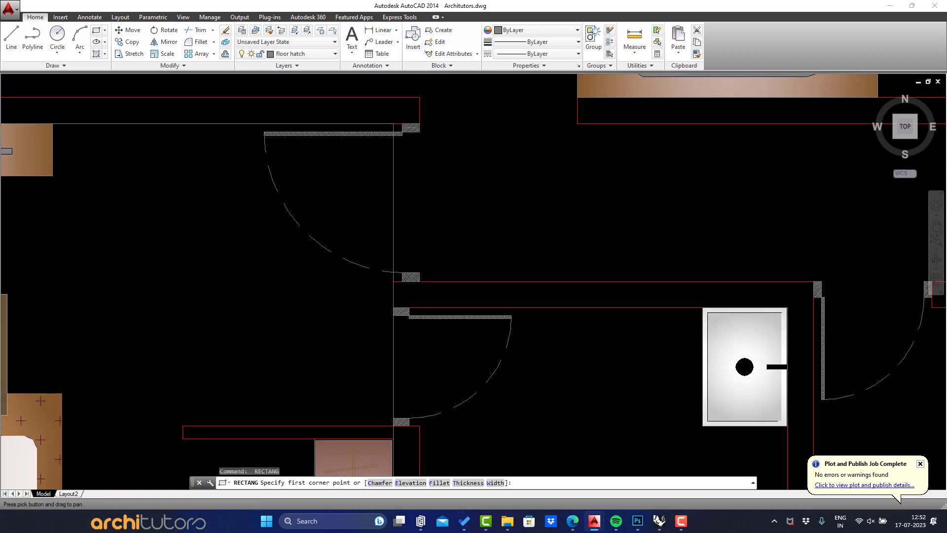
{"action": "left_click", "coordinate": [419, 281]}
{"action": "key", "text": "Escape"}
{"action": "scroll", "coordinate": [534, 257], "scroll_direction": "down", "scroll_amount": 6}
{"action": "middle_click_drag", "start_coordinate": [533, 257], "coordinate": [474, 257]}
{"action": "left_click", "coordinate": [487, 250]}
{"action": "key", "text": "Escape"}
{"action": "key", "text": "Escape"}
{"action": "scroll", "coordinate": [434, 236], "scroll_direction": "down", "scroll_amount": 3}
Hatch the master bedroom floor and its door opening, using the two rectangles as boundary objects.
{"action": "type", "text": "h"}
{"action": "key", "text": "Return"}
{"action": "left_click", "coordinate": [50, 31]}
{"action": "scroll", "coordinate": [449, 254], "scroll_direction": "up", "scroll_amount": 3}
{"action": "left_click", "coordinate": [452, 261]}
{"action": "left_click", "coordinate": [432, 261]}
{"action": "scroll", "coordinate": [431, 262], "scroll_direction": "up", "scroll_amount": 2}
{"action": "scroll", "coordinate": [434, 274], "scroll_direction": "up", "scroll_amount": 2}
{"action": "middle_click_drag", "start_coordinate": [434, 274], "coordinate": [391, 224]}
{"action": "key", "text": "Escape"}
Set the bedroom floor hatch to the RGB true color 148,90,46.
{"action": "left_click", "coordinate": [439, 231]}
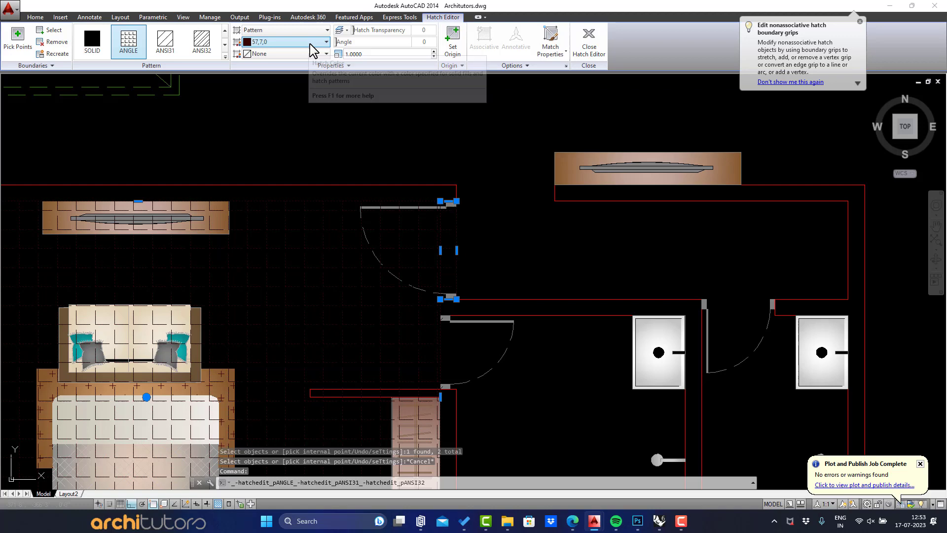
{"action": "left_click", "coordinate": [310, 43]}
{"action": "left_click", "coordinate": [282, 191]}
{"action": "left_click_drag", "start_coordinate": [517, 134], "coordinate": [446, 113]}
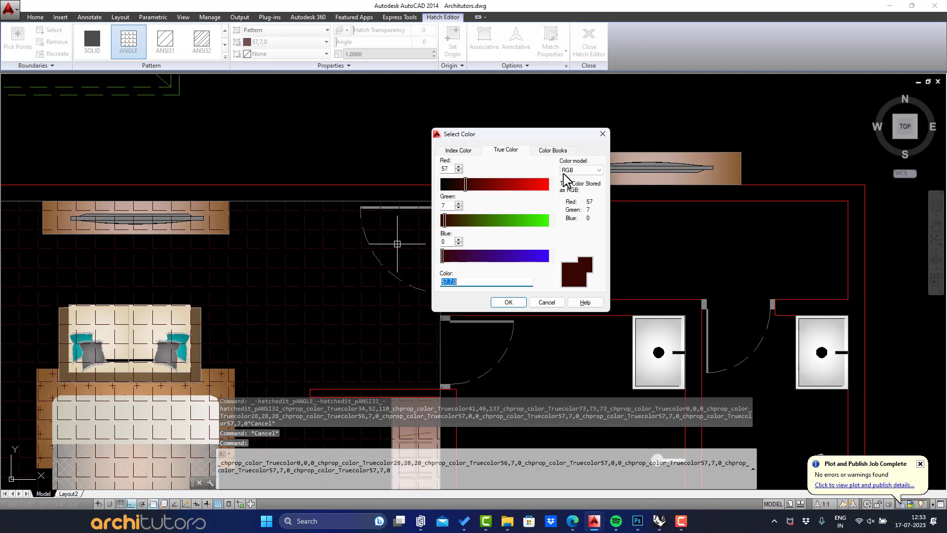
{"action": "left_click", "coordinate": [567, 170]}
{"action": "left_click", "coordinate": [574, 181]}
{"action": "left_click", "coordinate": [572, 170]}
{"action": "left_click", "coordinate": [569, 179]}
{"action": "left_click_drag", "start_coordinate": [456, 206], "coordinate": [443, 186]}
{"action": "left_click", "coordinate": [579, 172]}
{"action": "left_click", "coordinate": [569, 186]}
{"action": "type", "text": "148"}
{"action": "double_click", "coordinate": [453, 206]}
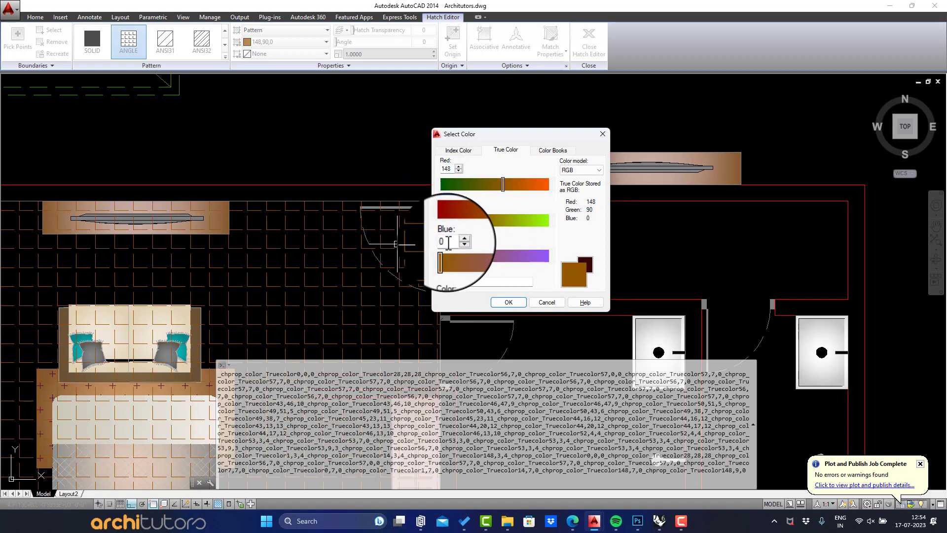
{"action": "left_click_drag", "start_coordinate": [448, 242], "coordinate": [426, 244]}
{"action": "type", "text": "46"}
{"action": "left_click", "coordinate": [510, 301]}
Change the master bedroom floor hatch to a horizontal wood-plank pattern.
{"action": "left_click", "coordinate": [165, 40]}
{"action": "left_click", "coordinate": [226, 56]}
{"action": "left_click", "coordinate": [165, 49]}
{"action": "scroll", "coordinate": [164, 49], "scroll_direction": "down", "scroll_amount": 2}
{"action": "left_click", "coordinate": [165, 39]}
{"action": "left_click", "coordinate": [164, 75]}
{"action": "left_click", "coordinate": [176, 114]}
{"action": "left_click", "coordinate": [198, 117]}
{"action": "left_click", "coordinate": [120, 147]}
{"action": "left_click", "coordinate": [120, 144]}
{"action": "scroll", "coordinate": [345, 227], "scroll_direction": "down", "scroll_amount": 8}
{"action": "scroll", "coordinate": [346, 226], "scroll_direction": "up", "scroll_amount": 2}
{"action": "scroll", "coordinate": [438, 213], "scroll_direction": "up", "scroll_amount": 3}
{"action": "middle_click_drag", "start_coordinate": [312, 231], "coordinate": [448, 269]}
{"action": "key", "text": "Return"}
{"action": "key", "text": "Escape"}
{"action": "key", "text": "Escape"}
{"action": "key", "text": "Escape"}
Add a solid hatch over the master bedroom floor and its door opening, using the same rectangles as boundaries.
{"action": "scroll", "coordinate": [463, 241], "scroll_direction": "up", "scroll_amount": 4}
{"action": "middle_click_drag", "start_coordinate": [463, 241], "coordinate": [386, 234]}
{"action": "key", "text": "Escape"}
{"action": "scroll", "coordinate": [410, 207], "scroll_direction": "up", "scroll_amount": 2}
{"action": "left_click", "coordinate": [437, 223]}
{"action": "left_click", "coordinate": [432, 238]}
{"action": "scroll", "coordinate": [432, 238], "scroll_direction": "down", "scroll_amount": 5}
{"action": "scroll", "coordinate": [382, 203], "scroll_direction": "up", "scroll_amount": 2}
{"action": "type", "text": "h"}
{"action": "key", "text": "Return"}
{"action": "left_click", "coordinate": [92, 49]}
{"action": "left_click", "coordinate": [52, 31]}
{"action": "scroll", "coordinate": [431, 206], "scroll_direction": "up", "scroll_amount": 4}
{"action": "left_click", "coordinate": [389, 159]}
{"action": "left_click", "coordinate": [368, 157]}
Set the solid floor hatch to the RGB true color 188,144,80 and finish the hatch.
{"action": "left_click", "coordinate": [304, 42]}
{"action": "left_click", "coordinate": [273, 191]}
{"action": "left_click_drag", "start_coordinate": [447, 169], "coordinate": [439, 170]}
{"action": "type", "text": "188"}
{"action": "double_click", "coordinate": [447, 205]}
{"action": "type", "text": "144"}
{"action": "double_click", "coordinate": [446, 242]}
{"action": "type", "text": "80"}
{"action": "left_click", "coordinate": [509, 301]}
{"action": "double_click", "coordinate": [424, 203]}
{"action": "scroll", "coordinate": [423, 203], "scroll_direction": "down", "scroll_amount": 2}
{"action": "key", "text": "Escape"}
Send the bedroom's solid floor hatch to the back of the draw order, behind the plank pattern and furniture.
{"action": "left_click", "coordinate": [387, 218]}
{"action": "left_click", "coordinate": [388, 217]}
{"action": "type", "text": "DR"}
{"action": "key", "text": "Return"}
{"action": "mouse_move", "coordinate": [368, 205]}
{"action": "middle_mouse_down"}
{"action": "mouse_move", "coordinate": [630, 220]}
{"action": "mouse_move", "coordinate": [335, 231]}
{"action": "middle_mouse_up"}
{"action": "key", "text": "Return"}
{"action": "left_click", "coordinate": [317, 237]}
{"action": "scroll", "coordinate": [317, 238], "scroll_direction": "up", "scroll_amount": 5}
{"action": "scroll", "coordinate": [348, 265], "scroll_direction": "down", "scroll_amount": 5}
{"action": "type", "text": "dr"}
{"action": "key", "text": "Return"}
{"action": "scroll", "coordinate": [349, 264], "scroll_direction": "up", "scroll_amount": 4}
{"action": "scroll", "coordinate": [349, 264], "scroll_direction": "down", "scroll_amount": 5}
{"action": "scroll", "coordinate": [437, 254], "scroll_direction": "up", "scroll_amount": 8}
{"action": "middle_click_drag", "start_coordinate": [449, 284], "coordinate": [480, 249]}
{"action": "key", "text": "Return"}
Erase the leftover boundary outline at the master bedroom door opening and regenerate the drawing.
{"action": "left_click", "coordinate": [472, 245]}
{"action": "type", "text": "e"}
{"action": "key", "text": "Return"}
{"action": "key", "text": "Escape"}
{"action": "left_click", "coordinate": [512, 279]}
{"action": "left_click", "coordinate": [452, 325]}
{"action": "scroll", "coordinate": [458, 315], "scroll_direction": "down", "scroll_amount": 3}
{"action": "scroll", "coordinate": [509, 271], "scroll_direction": "down", "scroll_amount": 2}
{"action": "key", "text": "Escape"}
{"action": "key", "text": "Escape"}
{"action": "scroll", "coordinate": [512, 275], "scroll_direction": "down", "scroll_amount": 3}
{"action": "scroll", "coordinate": [310, 246], "scroll_direction": "up", "scroll_amount": 2}
{"action": "type", "text": "re"}
{"action": "key", "text": "Return"}
{"action": "scroll", "coordinate": [373, 246], "scroll_direction": "down", "scroll_amount": 2}
{"action": "middle_click_drag", "start_coordinate": [379, 251], "coordinate": [377, 251]}
{"action": "middle_click_drag", "start_coordinate": [378, 251], "coordinate": [353, 251]}
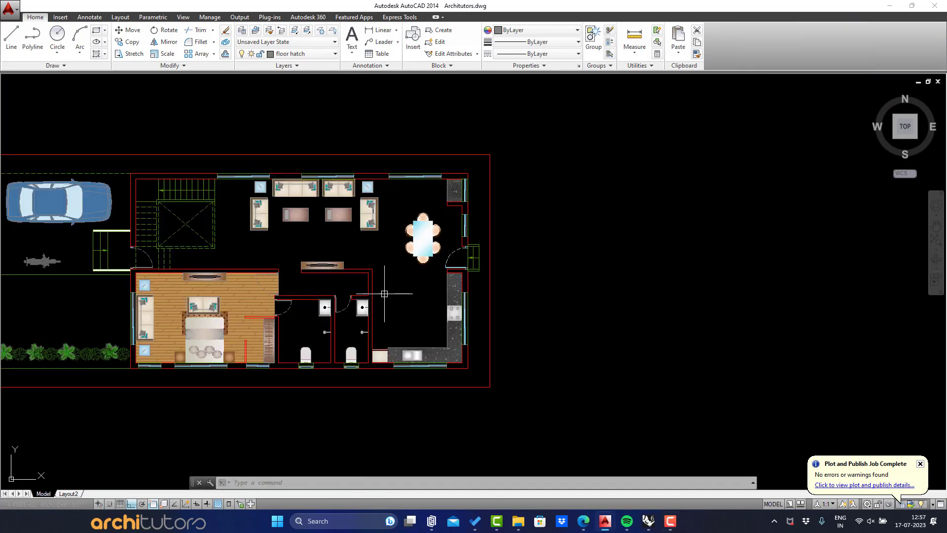
Draw a rectangle around the kitchen floor area as the boundary for its tile hatch.
{"action": "scroll", "coordinate": [384, 294], "scroll_direction": "up", "scroll_amount": 2}
{"action": "middle_click_drag", "start_coordinate": [417, 328], "coordinate": [424, 320]}
{"action": "key", "text": "Escape"}
{"action": "key", "text": "Escape"}
{"action": "type", "text": "rrec"}
{"action": "key", "text": "Return"}
{"action": "scroll", "coordinate": [507, 386], "scroll_direction": "up", "scroll_amount": 2}
{"action": "left_click", "coordinate": [486, 368]}
{"action": "middle_click_drag", "start_coordinate": [374, 207], "coordinate": [366, 259]}
{"action": "left_click", "coordinate": [355, 199]}
{"action": "left_click", "coordinate": [325, 242]}
Start a hatch with a square tile grid pattern and apply it to the kitchen floor boundary.
{"action": "type", "text": "h"}
{"action": "key", "text": "Return"}
{"action": "left_click", "coordinate": [49, 30]}
{"action": "left_click", "coordinate": [49, 31]}
{"action": "left_click", "coordinate": [49, 31]}
{"action": "left_click", "coordinate": [345, 232]}
Assign a very light RGB true color to the kitchen tile hatch.
{"action": "left_click", "coordinate": [224, 56]}
{"action": "left_click", "coordinate": [101, 119]}
{"action": "left_click", "coordinate": [305, 48]}
{"action": "left_click", "coordinate": [274, 191]}
{"action": "type", "text": "231,230"}
{"action": "double_click", "coordinate": [444, 242]}
{"action": "type", "text": "230"}
{"action": "left_click", "coordinate": [575, 169]}
{"action": "left_click", "coordinate": [567, 186]}
{"action": "left_click", "coordinate": [580, 171]}
{"action": "left_click", "coordinate": [572, 192]}
{"action": "key", "text": "BackSpace"}
{"action": "type", "text": "3"}
{"action": "left_click", "coordinate": [452, 206]}
{"action": "key", "text": "BackSpace"}
{"action": "type", "text": "2"}
{"action": "left_click", "coordinate": [511, 303]}
Finish the kitchen hatch and set its pattern scale to 3.5.
{"action": "scroll", "coordinate": [363, 203], "scroll_direction": "down", "scroll_amount": 2}
{"action": "middle_click_drag", "start_coordinate": [362, 202], "coordinate": [340, 253]}
{"action": "key", "text": "Escape"}
{"action": "left_click", "coordinate": [324, 272]}
{"action": "left_click", "coordinate": [374, 55]}
{"action": "type", "text": "3.5"}
{"action": "key", "text": "Return"}
Send the kitchen tile hatch to the back of the draw order, behind the counter and appliances.
{"action": "type", "text": "dr"}
{"action": "key", "text": "Return"}
{"action": "middle_click_drag", "start_coordinate": [334, 283], "coordinate": [385, 283]}
{"action": "left_click", "coordinate": [336, 256]}
{"action": "scroll", "coordinate": [278, 257], "scroll_direction": "up", "scroll_amount": 2}
{"action": "key", "text": "Escape"}
Erase the leftover boundary outline of the kitchen floor.
{"action": "type", "text": "e"}
{"action": "key", "text": "Return"}
{"action": "scroll", "coordinate": [338, 168], "scroll_direction": "down", "scroll_amount": 3}
{"action": "key", "text": "Escape"}
{"action": "key", "text": "Escape"}
{"action": "key", "text": "Escape"}
{"action": "scroll", "coordinate": [349, 279], "scroll_direction": "up", "scroll_amount": 2}
{"action": "scroll", "coordinate": [345, 257], "scroll_direction": "down", "scroll_amount": 6}
{"action": "scroll", "coordinate": [368, 339], "scroll_direction": "up", "scroll_amount": 2}
Draw a boundary rectangle over the floor of the bathroom adjoining the master bedroom.
{"action": "type", "text": "r"}
{"action": "key", "text": "Return"}
{"action": "scroll", "coordinate": [375, 326], "scroll_direction": "up", "scroll_amount": 3}
{"action": "scroll", "coordinate": [345, 255], "scroll_direction": "up", "scroll_amount": 8}
{"action": "left_click", "coordinate": [344, 255]}
{"action": "scroll", "coordinate": [427, 296], "scroll_direction": "down", "scroll_amount": 4}
{"action": "scroll", "coordinate": [426, 296], "scroll_direction": "down", "scroll_amount": 2}
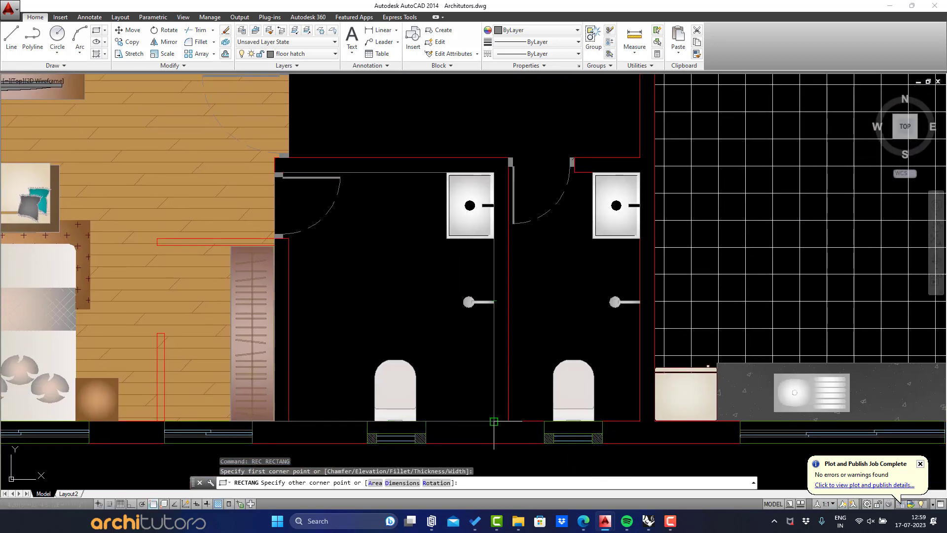
{"action": "left_click", "coordinate": [494, 421]}
{"action": "scroll", "coordinate": [437, 402], "scroll_direction": "down", "scroll_amount": 2}
{"action": "left_click", "coordinate": [437, 401]}
Draw another boundary rectangle over the floor of the second bathroom, next to the kitchen.
{"action": "key", "text": "Return"}
{"action": "left_click", "coordinate": [462, 400]}
{"action": "scroll", "coordinate": [514, 274], "scroll_direction": "up", "scroll_amount": 4}
{"action": "left_click", "coordinate": [536, 230]}
{"action": "scroll", "coordinate": [431, 281], "scroll_direction": "down", "scroll_amount": 4}
{"action": "middle_click_drag", "start_coordinate": [431, 281], "coordinate": [463, 272]}
{"action": "scroll", "coordinate": [460, 238], "scroll_direction": "up", "scroll_amount": 2}
{"action": "key", "text": "Escape"}
{"action": "scroll", "coordinate": [464, 241], "scroll_direction": "down", "scroll_amount": 3}
{"action": "key", "text": "Escape"}
Hatch both bathroom floors with the tile grid pattern, setting the hatch angle to 45.
{"action": "type", "text": "h"}
{"action": "key", "text": "Return"}
{"action": "left_click", "coordinate": [466, 223]}
{"action": "left_click", "coordinate": [388, 230]}
{"action": "left_click", "coordinate": [425, 42]}
{"action": "type", "text": "45"}
{"action": "key", "text": "Return"}
{"action": "mouse_move", "coordinate": [401, 136]}
{"action": "middle_mouse_down"}
{"action": "mouse_move", "coordinate": [355, 184]}
{"action": "mouse_move", "coordinate": [347, 256]}
{"action": "middle_mouse_up"}
{"action": "scroll", "coordinate": [367, 262], "scroll_direction": "down", "scroll_amount": 5}
{"action": "scroll", "coordinate": [387, 283], "scroll_direction": "up", "scroll_amount": 5}
{"action": "middle_click_drag", "start_coordinate": [382, 286], "coordinate": [428, 257]}
{"action": "key", "text": "Escape"}
{"action": "key", "text": "Escape"}
Erase the leftover boundary rectangles of the two bathroom floors.
{"action": "left_click", "coordinate": [409, 277]}
{"action": "type", "text": "e"}
{"action": "key", "text": "space"}
{"action": "left_click", "coordinate": [343, 285]}
{"action": "type", "text": "e"}
{"action": "key", "text": "space"}
{"action": "key", "text": "space"}
Send the bathroom tile hatches to the back of the draw order, behind the doors and sanitary fixtures.
{"action": "left_click", "coordinate": [339, 301]}
{"action": "type", "text": "dr"}
{"action": "key", "text": "space"}
{"action": "left_click", "coordinate": [340, 296]}
{"action": "key", "text": "Return"}
{"action": "key", "text": "Escape"}
{"action": "left_click", "coordinate": [329, 314]}
{"action": "scroll", "coordinate": [857, 234], "scroll_direction": "down", "scroll_amount": 2}
{"action": "type", "text": "DR"}
{"action": "key", "text": "Return"}
{"action": "type", "text": "DR"}
{"action": "key", "text": "Return"}
{"action": "key", "text": "Escape"}
{"action": "middle_click_drag", "start_coordinate": [622, 256], "coordinate": [554, 282]}
{"action": "left_click", "coordinate": [520, 303]}
{"action": "type", "text": "dr"}
{"action": "key", "text": "Return"}
{"action": "key", "text": "Escape"}
{"action": "left_click", "coordinate": [521, 303]}
{"action": "scroll", "coordinate": [520, 296], "scroll_direction": "up", "scroll_amount": 6}
{"action": "key", "text": "Escape"}
{"action": "scroll", "coordinate": [499, 301], "scroll_direction": "down", "scroll_amount": 4}
{"action": "left_click", "coordinate": [475, 265]}
{"action": "scroll", "coordinate": [475, 265], "scroll_direction": "down", "scroll_amount": 5}
{"action": "scroll", "coordinate": [383, 286], "scroll_direction": "up", "scroll_amount": 2}
{"action": "mouse_move", "coordinate": [279, 262]}
{"action": "middle_mouse_down"}
{"action": "mouse_move", "coordinate": [325, 264]}
{"action": "mouse_move", "coordinate": [284, 252]}
{"action": "mouse_move", "coordinate": [400, 245]}
{"action": "middle_mouse_up"}
{"action": "scroll", "coordinate": [400, 244], "scroll_direction": "down", "scroll_amount": 2}
{"action": "middle_click_drag", "start_coordinate": [555, 316], "coordinate": [265, 321]}
{"action": "scroll", "coordinate": [342, 284], "scroll_direction": "up", "scroll_amount": 2}
{"action": "middle_click_drag", "start_coordinate": [332, 289], "coordinate": [421, 314]}
Draw a boundary rectangle over the whole living and dining hall, between its inner wall corners.
{"action": "key", "text": "Escape"}
{"action": "type", "text": "rec"}
{"action": "key", "text": "Return"}
{"action": "scroll", "coordinate": [611, 251], "scroll_direction": "up", "scroll_amount": 2}
{"action": "left_click", "coordinate": [28, 140]}
{"action": "middle_click_drag", "start_coordinate": [754, 340], "coordinate": [631, 341]}
{"action": "scroll", "coordinate": [632, 341], "scroll_direction": "up", "scroll_amount": 2}
{"action": "scroll", "coordinate": [694, 353], "scroll_direction": "up", "scroll_amount": 4}
{"action": "scroll", "coordinate": [656, 355], "scroll_direction": "up", "scroll_amount": 3}
{"action": "scroll", "coordinate": [680, 355], "scroll_direction": "down", "scroll_amount": 4}
{"action": "left_click", "coordinate": [664, 350]}
Draw a boundary rectangle over the passage between the living hall and the two bathrooms.
{"action": "scroll", "coordinate": [629, 290], "scroll_direction": "down", "scroll_amount": 6}
{"action": "scroll", "coordinate": [493, 296], "scroll_direction": "up", "scroll_amount": 8}
{"action": "key", "text": "Return"}
{"action": "left_click", "coordinate": [224, 272]}
{"action": "scroll", "coordinate": [224, 272], "scroll_direction": "down", "scroll_amount": 3}
{"action": "scroll", "coordinate": [400, 311], "scroll_direction": "down", "scroll_amount": 2}
{"action": "scroll", "coordinate": [479, 336], "scroll_direction": "up", "scroll_amount": 4}
{"action": "left_click", "coordinate": [517, 353]}
Draw a narrow boundary rectangle over the main entrance door opening beside the staircase.
{"action": "scroll", "coordinate": [516, 353], "scroll_direction": "down", "scroll_amount": 5}
{"action": "scroll", "coordinate": [295, 270], "scroll_direction": "up", "scroll_amount": 6}
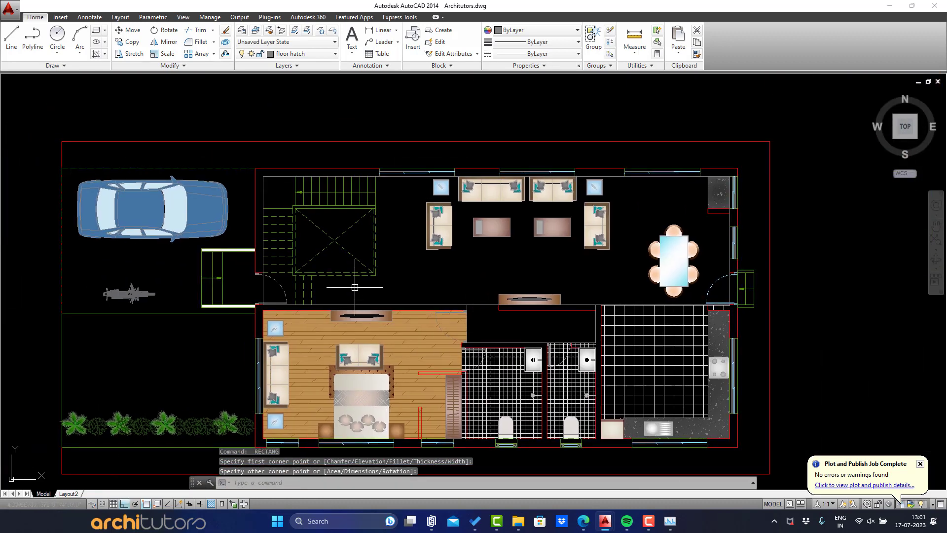
{"action": "scroll", "coordinate": [295, 271], "scroll_direction": "up", "scroll_amount": 2}
{"action": "key", "text": "Return"}
{"action": "left_click", "coordinate": [259, 258]}
{"action": "left_click", "coordinate": [290, 380]}
Draw a narrow boundary rectangle over the side entrance door opening beside the dining table.
{"action": "scroll", "coordinate": [291, 379], "scroll_direction": "down", "scroll_amount": 5}
{"action": "middle_click_drag", "start_coordinate": [541, 309], "coordinate": [390, 307]}
{"action": "scroll", "coordinate": [626, 320], "scroll_direction": "up", "scroll_amount": 8}
{"action": "key", "text": "Return"}
{"action": "left_click", "coordinate": [556, 302]}
{"action": "scroll", "coordinate": [549, 359], "scroll_direction": "down", "scroll_amount": 2}
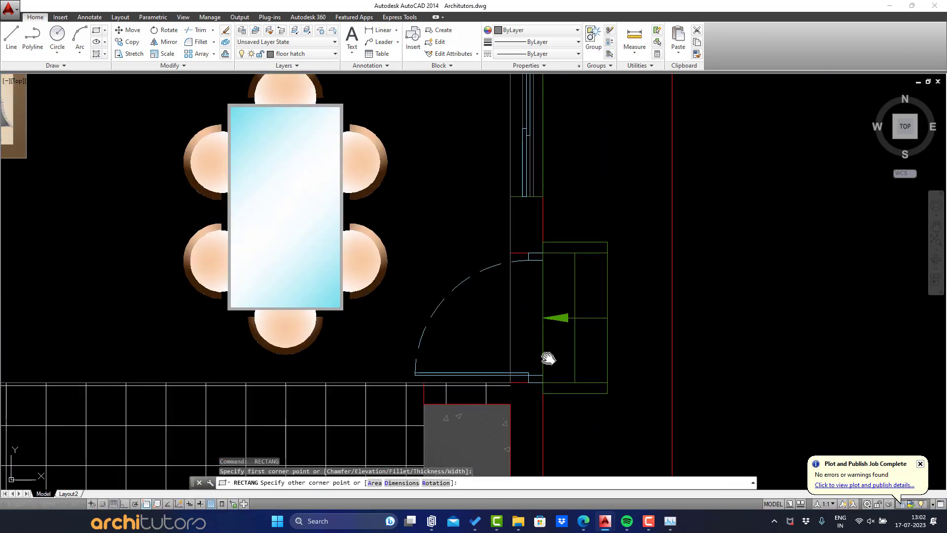
{"action": "scroll", "coordinate": [545, 367], "scroll_direction": "up", "scroll_amount": 6}
{"action": "key", "text": "Escape"}
{"action": "key", "text": "Escape"}
{"action": "scroll", "coordinate": [528, 337], "scroll_direction": "down", "scroll_amount": 4}
{"action": "middle_click_drag", "start_coordinate": [473, 290], "coordinate": [485, 295]}
{"action": "scroll", "coordinate": [485, 296], "scroll_direction": "down", "scroll_amount": 2}
{"action": "key", "text": "Escape"}
{"action": "scroll", "coordinate": [486, 294], "scroll_direction": "down", "scroll_amount": 3}
{"action": "scroll", "coordinate": [473, 273], "scroll_direction": "up", "scroll_amount": 1}
Start a hatch on the boundary rectangles of the living hall, the passage, the main entrance and the side entrance.
{"action": "type", "text": "h"}
{"action": "key", "text": "Return"}
{"action": "middle_click_drag", "start_coordinate": [340, 310], "coordinate": [397, 318]}
{"action": "left_click", "coordinate": [278, 295]}
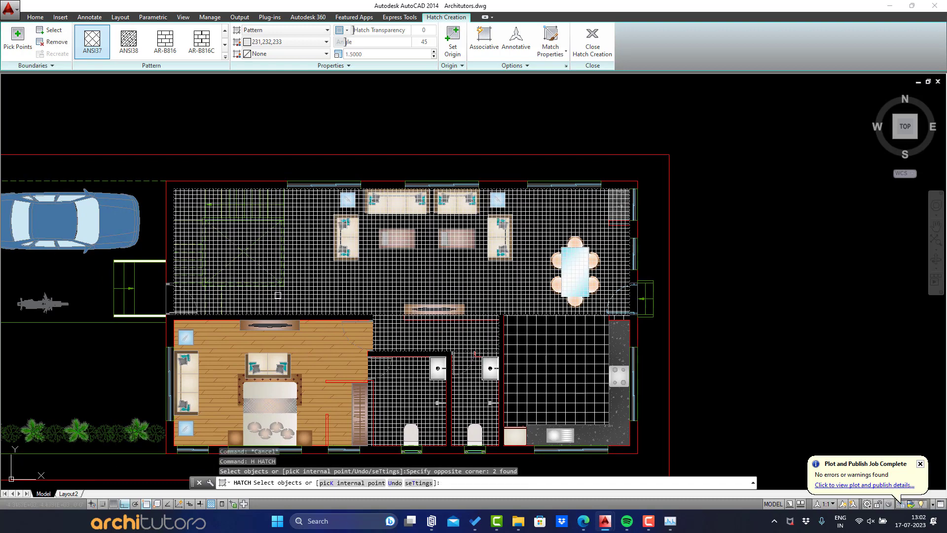
{"action": "scroll", "coordinate": [138, 279], "scroll_direction": "up", "scroll_amount": 2}
{"action": "left_click", "coordinate": [192, 286]}
{"action": "scroll", "coordinate": [192, 286], "scroll_direction": "down", "scroll_amount": 2}
{"action": "middle_click_drag", "start_coordinate": [664, 301], "coordinate": [527, 306]}
{"action": "scroll", "coordinate": [527, 306], "scroll_direction": "up", "scroll_amount": 2}
{"action": "scroll", "coordinate": [527, 275], "scroll_direction": "up", "scroll_amount": 4}
{"action": "left_click", "coordinate": [482, 286]}
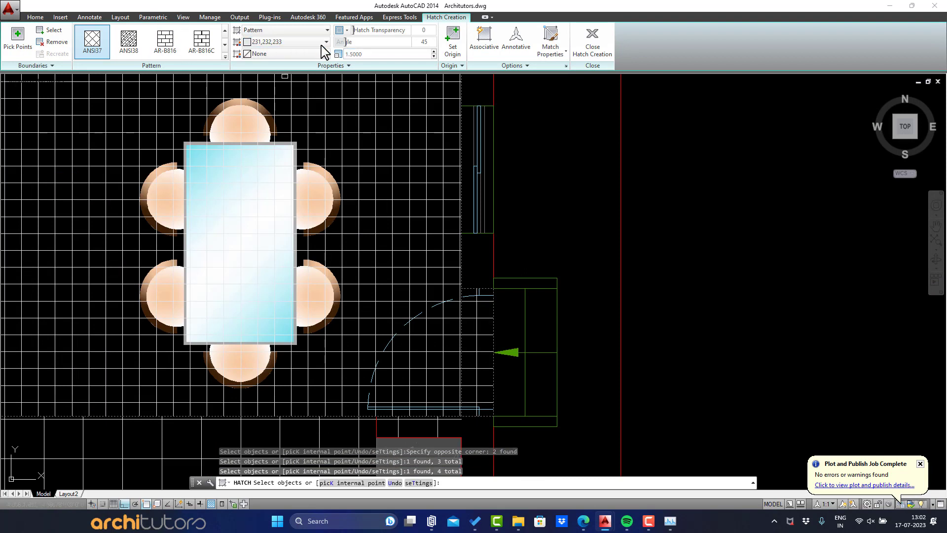
Make the living hall hatch a solid fill in true color 255,246,225 and finish it.
{"action": "scroll", "coordinate": [138, 46], "scroll_direction": "up", "scroll_amount": 2}
{"action": "left_click", "coordinate": [94, 44]}
{"action": "left_click", "coordinate": [313, 42]}
{"action": "left_click", "coordinate": [276, 195]}
{"action": "type", "text": "255"}
{"action": "key", "text": "BackSpace"}
{"action": "key", "text": "BackSpace"}
{"action": "type", "text": "46"}
{"action": "key", "text": "BackSpace"}
{"action": "key", "text": "BackSpace"}
{"action": "type", "text": "25"}
{"action": "left_click", "coordinate": [509, 302]}
{"action": "scroll", "coordinate": [521, 284], "scroll_direction": "down", "scroll_amount": 7}
{"action": "middle_click_drag", "start_coordinate": [417, 220], "coordinate": [428, 233]}
{"action": "key", "text": "Return"}
{"action": "key", "text": "Escape"}
{"action": "key", "text": "Escape"}
Send the cream solid hatch to the back of the draw order, behind the furniture and stairs.
{"action": "left_click", "coordinate": [511, 283]}
{"action": "type", "text": "dr"}
{"action": "key", "text": "Return"}
{"action": "key", "text": "Return"}
{"action": "key", "text": "Escape"}
{"action": "middle_click_drag", "start_coordinate": [522, 300], "coordinate": [518, 292]}
Set up a new hatch with the ANSI37 pattern, scale 3 and true color 255,255,255.
{"action": "type", "text": "h"}
{"action": "key", "text": "Return"}
{"action": "scroll", "coordinate": [123, 55], "scroll_direction": "down", "scroll_amount": 2}
{"action": "left_click", "coordinate": [93, 39]}
{"action": "double_click", "coordinate": [378, 54]}
{"action": "left_click", "coordinate": [269, 42]}
{"action": "left_click", "coordinate": [278, 191]}
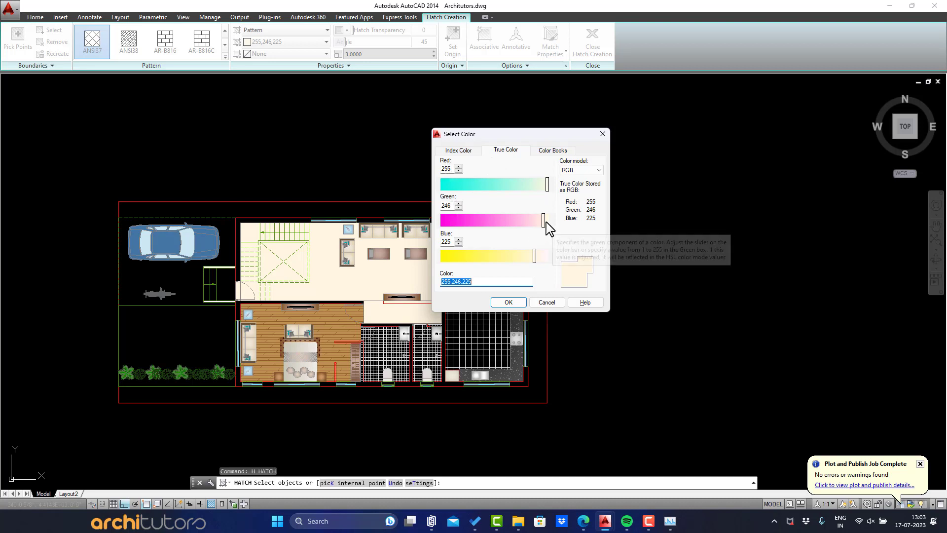
{"action": "left_click_drag", "start_coordinate": [546, 224], "coordinate": [550, 220]}
{"action": "left_click_drag", "start_coordinate": [537, 260], "coordinate": [550, 256]}
{"action": "left_click", "coordinate": [515, 303]}
Apply the white tile hatch to the living hall and side entrance boundaries, leaving out the passage.
{"action": "left_click", "coordinate": [532, 291]}
{"action": "left_click", "coordinate": [532, 289]}
{"action": "scroll", "coordinate": [532, 285], "scroll_direction": "up", "scroll_amount": 8}
{"action": "left_click", "coordinate": [520, 257]}
{"action": "left_click", "coordinate": [540, 280], "text": "shift"}
{"action": "middle_click_drag", "start_coordinate": [562, 291], "coordinate": [547, 282]}
{"action": "scroll", "coordinate": [512, 398], "scroll_direction": "up", "scroll_amount": 2}
{"action": "left_click", "coordinate": [499, 399]}
Add the main entrance opening's boundary to the white tile hatch and finish the hatch.
{"action": "scroll", "coordinate": [375, 314], "scroll_direction": "down", "scroll_amount": 4}
{"action": "middle_click_drag", "start_coordinate": [376, 313], "coordinate": [547, 332]}
{"action": "scroll", "coordinate": [185, 335], "scroll_direction": "down", "scroll_amount": 2}
{"action": "middle_click_drag", "start_coordinate": [185, 335], "coordinate": [402, 323]}
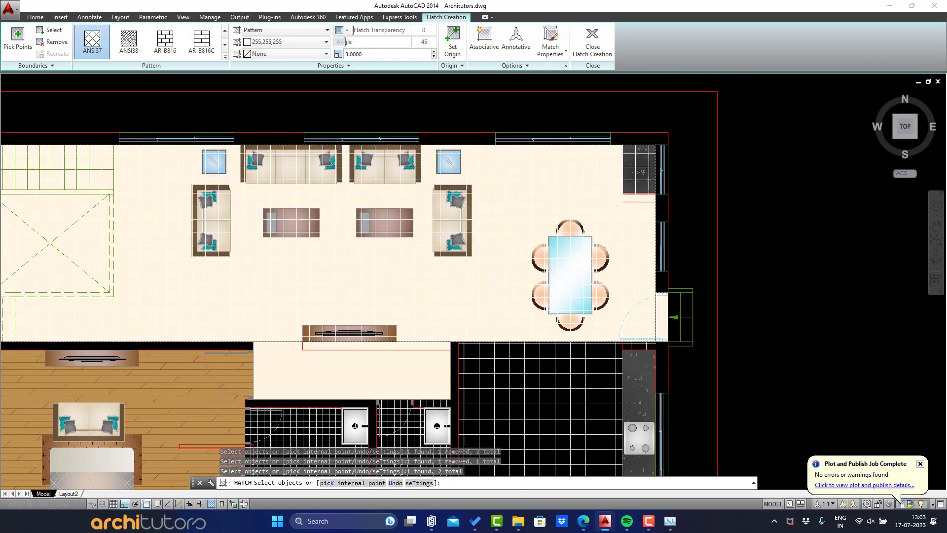
{"action": "scroll", "coordinate": [235, 340], "scroll_direction": "up", "scroll_amount": 6}
{"action": "left_click", "coordinate": [310, 353]}
{"action": "scroll", "coordinate": [311, 351], "scroll_direction": "down", "scroll_amount": 6}
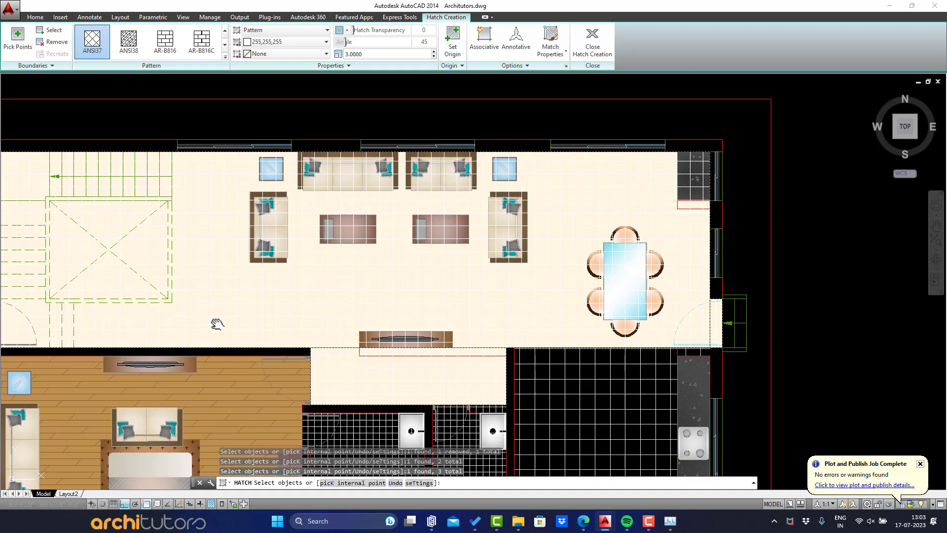
{"action": "scroll", "coordinate": [317, 323], "scroll_direction": "down", "scroll_amount": 2}
{"action": "middle_click_drag", "start_coordinate": [216, 323], "coordinate": [376, 324]}
{"action": "scroll", "coordinate": [376, 324], "scroll_direction": "up", "scroll_amount": 2}
{"action": "scroll", "coordinate": [150, 295], "scroll_direction": "up", "scroll_amount": 6}
{"action": "scroll", "coordinate": [113, 300], "scroll_direction": "down", "scroll_amount": 6}
{"action": "key", "text": "Escape"}
Erase leftover boundary rectangles around the hatched living hall floor, including the one at the main entrance.
{"action": "scroll", "coordinate": [177, 288], "scroll_direction": "up", "scroll_amount": 4}
{"action": "key", "text": "Return"}
{"action": "type", "text": "e"}
{"action": "key", "text": "Return"}
{"action": "scroll", "coordinate": [198, 269], "scroll_direction": "down", "scroll_amount": 6}
{"action": "scroll", "coordinate": [213, 285], "scroll_direction": "up", "scroll_amount": 4}
{"action": "key", "text": "Escape"}
{"action": "key", "text": "Escape"}
{"action": "key", "text": "Escape"}
{"action": "scroll", "coordinate": [296, 292], "scroll_direction": "up", "scroll_amount": 2}
{"action": "left_click", "coordinate": [266, 299]}
{"action": "type", "text": "e"}
{"action": "key", "text": "Return"}
{"action": "scroll", "coordinate": [276, 300], "scroll_direction": "down", "scroll_amount": 4}
{"action": "middle_click_drag", "start_coordinate": [383, 300], "coordinate": [266, 301]}
{"action": "scroll", "coordinate": [267, 306], "scroll_direction": "up", "scroll_amount": 2}
{"action": "scroll", "coordinate": [378, 321], "scroll_direction": "up", "scroll_amount": 4}
{"action": "left_click", "coordinate": [377, 335]}
{"action": "type", "text": "e"}
{"action": "key", "text": "Return"}
{"action": "scroll", "coordinate": [383, 331], "scroll_direction": "down", "scroll_amount": 4}
Send the living hall's white tile hatch to the back of the draw order, behind the furniture.
{"action": "middle_click_drag", "start_coordinate": [515, 332], "coordinate": [426, 332]}
{"action": "left_click", "coordinate": [450, 303]}
{"action": "scroll", "coordinate": [450, 302], "scroll_direction": "down", "scroll_amount": 2}
{"action": "type", "text": "dr"}
{"action": "key", "text": "Return"}
{"action": "key", "text": "Return"}
Set the living hall tile hatch's scale to 5.
{"action": "left_click", "coordinate": [326, 281]}
{"action": "left_click", "coordinate": [384, 54]}
{"action": "type", "text": "5"}
{"action": "key", "text": "Return"}
{"action": "key", "text": "Escape"}
{"action": "key", "text": "Escape"}
{"action": "key", "text": "Escape"}
{"action": "scroll", "coordinate": [538, 348], "scroll_direction": "down", "scroll_amount": 3}
{"action": "middle_click_drag", "start_coordinate": [524, 341], "coordinate": [514, 329]}
Set a plot window around the whole floor plan and preview the plot.
{"action": "key", "text": "ctrl+p"}
{"action": "left_click", "coordinate": [352, 155]}
{"action": "left_click", "coordinate": [352, 172]}
{"action": "left_click", "coordinate": [380, 307]}
{"action": "left_click", "coordinate": [165, 168]}
{"action": "left_click", "coordinate": [596, 384]}
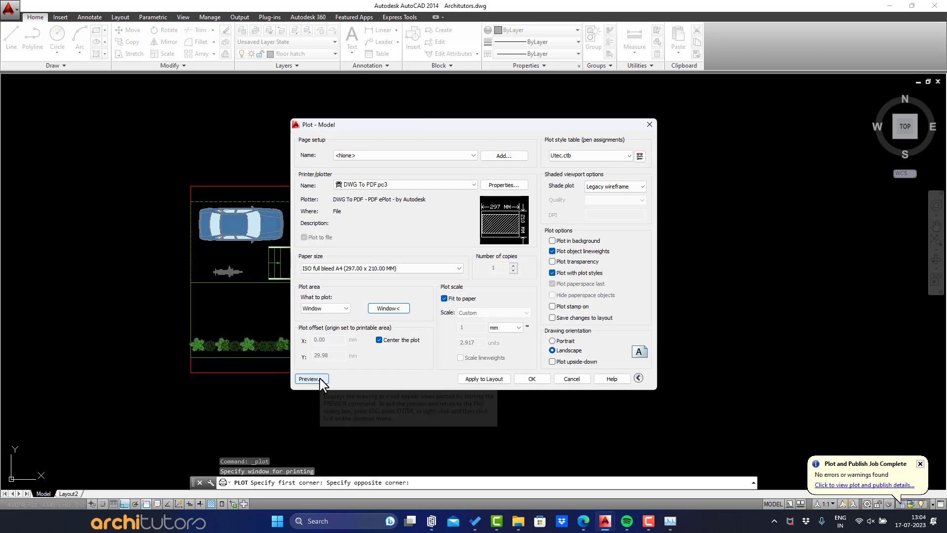
{"action": "left_click", "coordinate": [310, 379]}
{"action": "middle_click_drag", "start_coordinate": [563, 292], "coordinate": [546, 297]}
{"action": "key", "text": "Escape"}
{"action": "scroll", "coordinate": [555, 332], "scroll_direction": "up", "scroll_amount": 2}
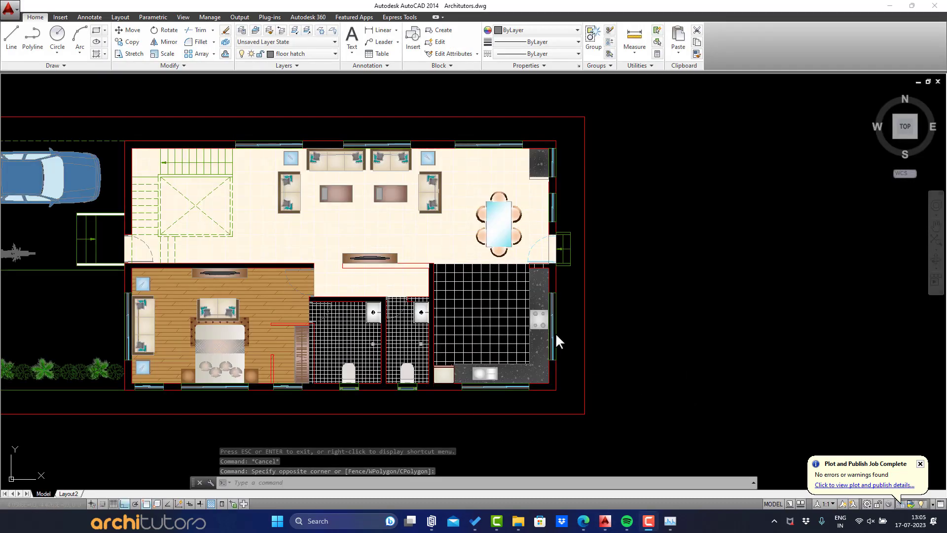
Erase the leftover boundary rectangle at the side entrance door beside the dining area.
{"action": "scroll", "coordinate": [523, 303], "scroll_direction": "down", "scroll_amount": 4}
{"action": "scroll", "coordinate": [515, 295], "scroll_direction": "up", "scroll_amount": 4}
{"action": "scroll", "coordinate": [544, 285], "scroll_direction": "up", "scroll_amount": 2}
{"action": "left_click", "coordinate": [559, 262]}
{"action": "scroll", "coordinate": [562, 260], "scroll_direction": "up", "scroll_amount": 4}
{"action": "type", "text": "e"}
{"action": "key", "text": "Return"}
{"action": "scroll", "coordinate": [555, 260], "scroll_direction": "down", "scroll_amount": 8}
{"action": "middle_click_drag", "start_coordinate": [545, 275], "coordinate": [560, 279]}
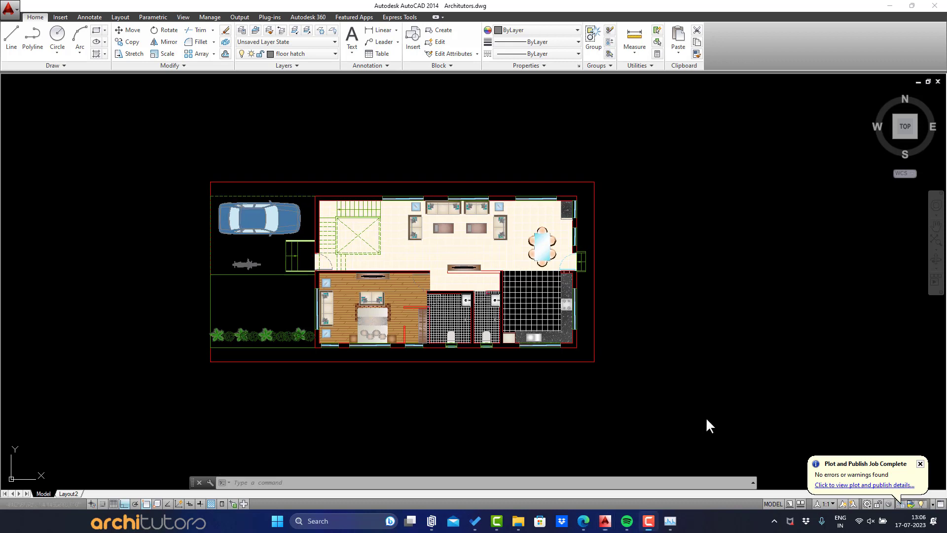
Isolate the layers of the walls, openings and entrance steps by picking their lines beside the side entrance door.
{"action": "left_click", "coordinate": [592, 289]}
{"action": "key", "text": "Escape"}
{"action": "key", "text": "Escape"}
{"action": "type", "text": "lay"}
{"action": "key", "text": "Return"}
{"action": "scroll", "coordinate": [594, 266], "scroll_direction": "up", "scroll_amount": 8}
{"action": "left_click", "coordinate": [554, 209]}
{"action": "left_click", "coordinate": [533, 250]}
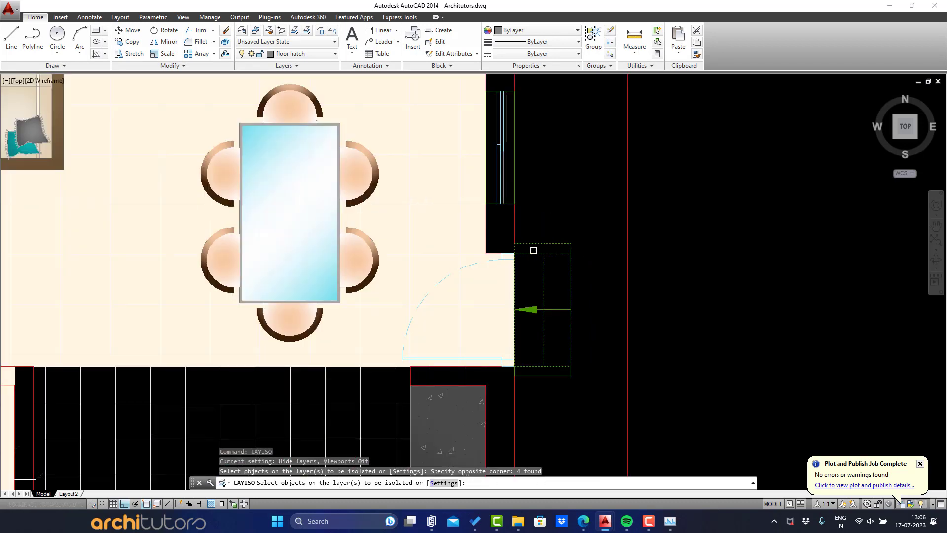
{"action": "scroll", "coordinate": [520, 224], "scroll_direction": "up", "scroll_amount": 4}
{"action": "left_click", "coordinate": [518, 220]}
{"action": "left_click", "coordinate": [486, 233]}
{"action": "key", "text": "Return"}
Trim the unneeded line segments in the wall outlines.
{"action": "scroll", "coordinate": [486, 233], "scroll_direction": "down", "scroll_amount": 8}
{"action": "scroll", "coordinate": [486, 232], "scroll_direction": "up", "scroll_amount": 4}
{"action": "scroll", "coordinate": [454, 159], "scroll_direction": "up", "scroll_amount": 3}
{"action": "mouse_move", "coordinate": [454, 158]}
{"action": "middle_mouse_down"}
{"action": "mouse_move", "coordinate": [474, 240]}
{"action": "mouse_move", "coordinate": [459, 275]}
{"action": "middle_mouse_up"}
{"action": "left_click", "coordinate": [459, 277]}
{"action": "left_click", "coordinate": [431, 297]}
{"action": "scroll", "coordinate": [453, 278], "scroll_direction": "down", "scroll_amount": 2}
{"action": "left_click", "coordinate": [448, 273]}
{"action": "key", "text": "Escape"}
{"action": "scroll", "coordinate": [448, 132], "scroll_direction": "up", "scroll_amount": 2}
{"action": "type", "text": "tr"}
{"action": "key", "text": "Return"}
{"action": "left_click", "coordinate": [423, 135]}
{"action": "left_click", "coordinate": [421, 141]}
{"action": "key", "text": "Return"}
{"action": "left_click", "coordinate": [458, 126]}
{"action": "left_click", "coordinate": [434, 137]}
{"action": "scroll", "coordinate": [433, 136], "scroll_direction": "down", "scroll_amount": 5}
{"action": "key", "text": "Escape"}
Hatch the interiors of the house's wall segments with the ANSI37 pattern at scale 3.
{"action": "middle_click_drag", "start_coordinate": [305, 141], "coordinate": [404, 153]}
{"action": "middle_click_drag", "start_coordinate": [386, 254], "coordinate": [427, 260]}
{"action": "type", "text": "h"}
{"action": "key", "text": "Return"}
{"action": "left_click", "coordinate": [20, 49]}
{"action": "left_click", "coordinate": [209, 139]}
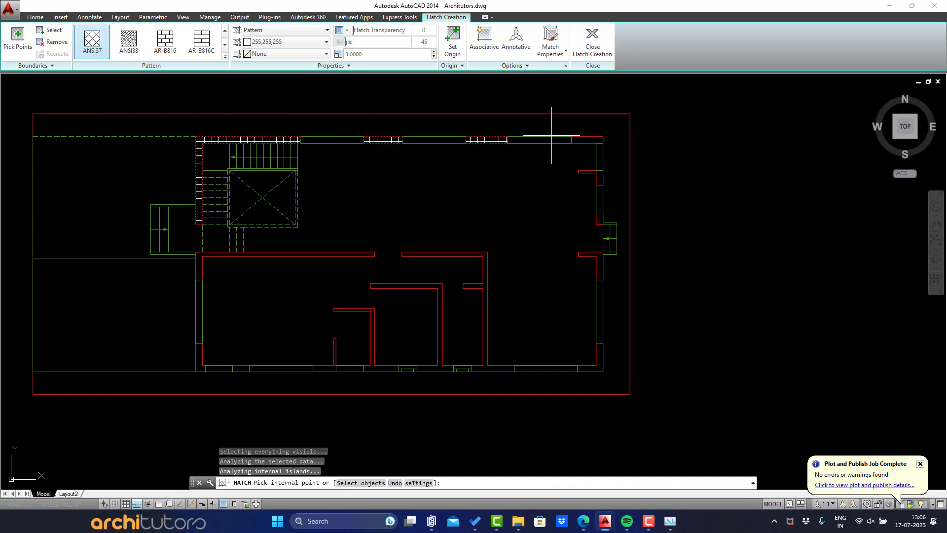
{"action": "scroll", "coordinate": [616, 276], "scroll_direction": "up", "scroll_amount": 3}
{"action": "scroll", "coordinate": [565, 299], "scroll_direction": "down", "scroll_amount": 4}
{"action": "left_click", "coordinate": [84, 365]}
{"action": "left_click", "coordinate": [77, 215]}
{"action": "scroll", "coordinate": [430, 309], "scroll_direction": "down", "scroll_amount": 5}
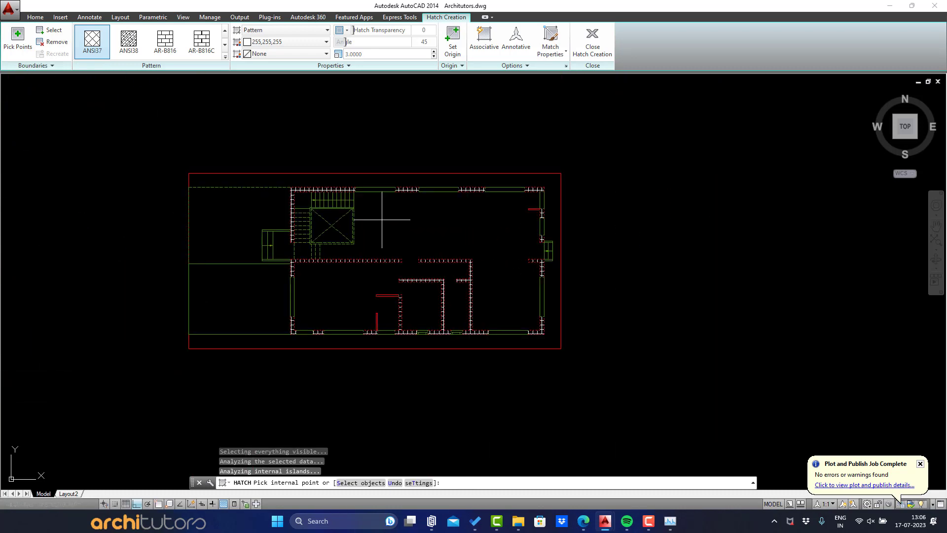
{"action": "key", "text": "Return"}
Restore the hidden layers and change the wall hatch's pattern to SOLID.
{"action": "type", "text": "layunso"}
{"action": "key", "text": "Return"}
{"action": "scroll", "coordinate": [291, 188], "scroll_direction": "up", "scroll_amount": 10}
{"action": "left_click", "coordinate": [375, 186]}
{"action": "middle_click_drag", "start_coordinate": [374, 186], "coordinate": [262, 234]}
{"action": "scroll", "coordinate": [262, 235], "scroll_direction": "down", "scroll_amount": 4}
{"action": "scroll", "coordinate": [266, 227], "scroll_direction": "up", "scroll_amount": 2}
{"action": "scroll", "coordinate": [103, 55], "scroll_direction": "up", "scroll_amount": 2}
{"action": "left_click", "coordinate": [105, 54]}
Set the solid wall hatch's true color to black, with red, green and blue all at 0.
{"action": "left_click", "coordinate": [314, 43]}
{"action": "left_click", "coordinate": [263, 190]}
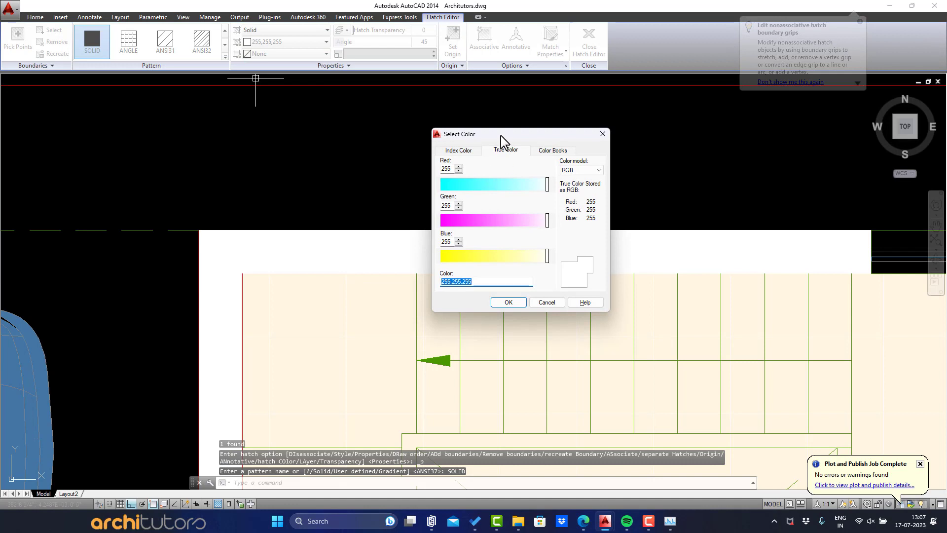
{"action": "left_click_drag", "start_coordinate": [500, 136], "coordinate": [406, 150]}
{"action": "left_click_drag", "start_coordinate": [400, 196], "coordinate": [289, 204]}
{"action": "left_click_drag", "start_coordinate": [366, 233], "coordinate": [314, 230]}
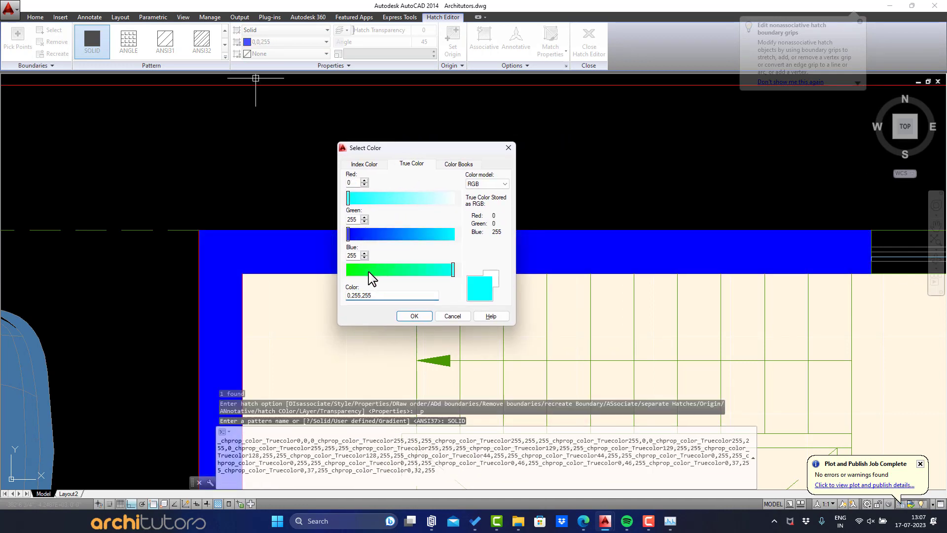
{"action": "left_click_drag", "start_coordinate": [369, 271], "coordinate": [311, 271]}
{"action": "left_click", "coordinate": [415, 315]}
{"action": "scroll", "coordinate": [339, 181], "scroll_direction": "down", "scroll_amount": 2}
{"action": "scroll", "coordinate": [430, 195], "scroll_direction": "down", "scroll_amount": 2}
{"action": "middle_click_drag", "start_coordinate": [437, 195], "coordinate": [340, 188]}
{"action": "key", "text": "Escape"}
{"action": "scroll", "coordinate": [410, 196], "scroll_direction": "down", "scroll_amount": 2}
{"action": "middle_click_drag", "start_coordinate": [409, 196], "coordinate": [323, 198]}
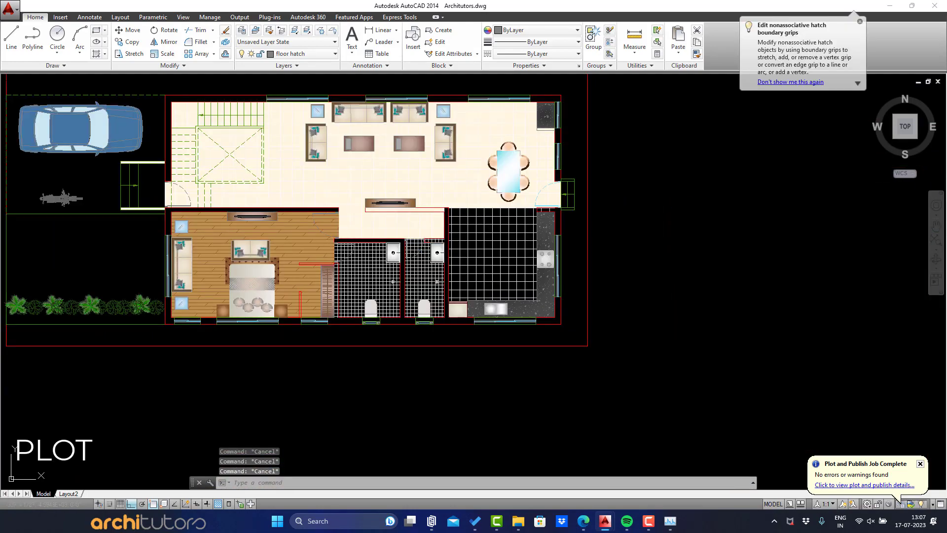
Preview the plot of the floor plan and examine how the black wall fill prints.
{"action": "key", "text": "ctrl+p"}
{"action": "left_click", "coordinate": [354, 155]}
{"action": "left_click", "coordinate": [354, 175]}
{"action": "left_click", "coordinate": [319, 379]}
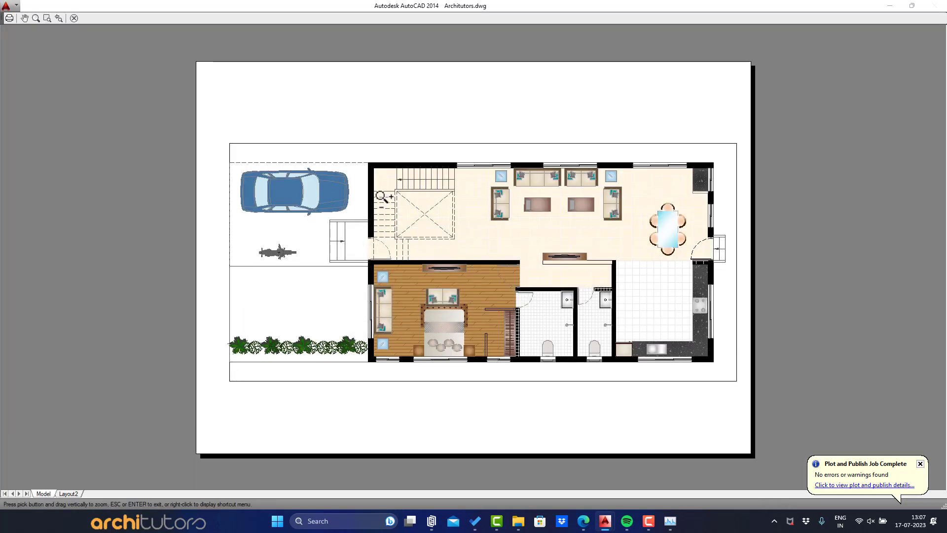
{"action": "scroll", "coordinate": [383, 166], "scroll_direction": "up", "scroll_amount": 6}
{"action": "middle_click_drag", "start_coordinate": [383, 179], "coordinate": [224, 241]}
{"action": "middle_click_drag", "start_coordinate": [476, 261], "coordinate": [479, 260]}
{"action": "scroll", "coordinate": [400, 256], "scroll_direction": "down", "scroll_amount": 3}
{"action": "key", "text": "Escape"}
{"action": "key", "text": "Escape"}
{"action": "key", "text": "Escape"}
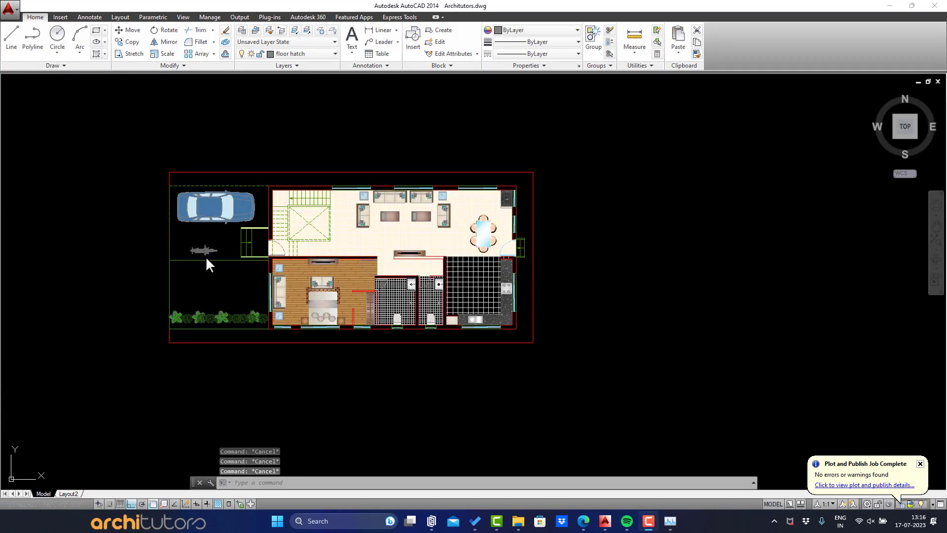
Draw a rectangle around the parking area as a hatch boundary.
{"action": "scroll", "coordinate": [165, 191], "scroll_direction": "up", "scroll_amount": 2}
{"action": "type", "text": "rec"}
{"action": "key", "text": "Return"}
{"action": "left_click", "coordinate": [180, 182]}
{"action": "scroll", "coordinate": [310, 286], "scroll_direction": "up", "scroll_amount": 2}
{"action": "key", "text": "Escape"}
{"action": "key", "text": "Escape"}
{"action": "middle_click_drag", "start_coordinate": [255, 105], "coordinate": [263, 170]}
Hatch the parking area with the AR-HBONE pattern at scale 0.1 and an angle of 90.
{"action": "type", "text": "h"}
{"action": "key", "text": "Return"}
{"action": "left_click", "coordinate": [49, 32]}
{"action": "left_click", "coordinate": [333, 182]}
{"action": "left_click", "coordinate": [225, 56]}
{"action": "scroll", "coordinate": [173, 106], "scroll_direction": "down", "scroll_amount": 1}
{"action": "scroll", "coordinate": [173, 107], "scroll_direction": "up", "scroll_amount": 1}
{"action": "scroll", "coordinate": [157, 114], "scroll_direction": "down", "scroll_amount": 1}
{"action": "left_click", "coordinate": [107, 86]}
{"action": "key", "text": "Return"}
{"action": "left_click", "coordinate": [367, 58]}
{"action": "type", "text": "0.05"}
{"action": "key", "text": "Return"}
{"action": "type", "text": "0.1"}
{"action": "key", "text": "Return"}
{"action": "left_click", "coordinate": [420, 42]}
{"action": "type", "text": "90"}
{"action": "key", "text": "Return"}
Set the parking paving pattern's true color to gray, with red, green and blue all at 158.
{"action": "left_click", "coordinate": [267, 196]}
{"action": "left_click_drag", "start_coordinate": [358, 182], "coordinate": [335, 185]}
{"action": "type", "text": "158"}
{"action": "left_click_drag", "start_coordinate": [359, 219], "coordinate": [320, 230]}
{"action": "type", "text": "158"}
{"action": "left_click_drag", "start_coordinate": [358, 255], "coordinate": [340, 253]}
{"action": "type", "text": "158"}
{"action": "left_click", "coordinate": [415, 316]}
{"action": "key", "text": "Escape"}
Add a second hatch to the parking area with the SOLID pattern.
{"action": "middle_click_drag", "start_coordinate": [309, 166], "coordinate": [336, 179]}
{"action": "type", "text": "H"}
{"action": "key", "text": "Return"}
{"action": "scroll", "coordinate": [360, 192], "scroll_direction": "up", "scroll_amount": 2}
{"action": "left_click", "coordinate": [360, 194]}
{"action": "scroll", "coordinate": [359, 188], "scroll_direction": "down", "scroll_amount": 4}
{"action": "scroll", "coordinate": [98, 47], "scroll_direction": "up", "scroll_amount": 4}
{"action": "left_click", "coordinate": [101, 50]}
{"action": "scroll", "coordinate": [340, 74], "scroll_direction": "up", "scroll_amount": 2}
Set the solid parking fill's true color to red 205, green 215 and blue 227.
{"action": "left_click", "coordinate": [326, 41]}
{"action": "left_click", "coordinate": [268, 189]}
{"action": "left_click", "coordinate": [411, 163]}
{"action": "double_click", "coordinate": [351, 182]}
{"action": "type", "text": "205"}
{"action": "key", "text": "Tab"}
{"action": "type", "text": "215"}
{"action": "key", "text": "Tab"}
{"action": "type", "text": "227"}
{"action": "key", "text": "Tab"}
{"action": "left_click", "coordinate": [421, 316]}
{"action": "left_click", "coordinate": [366, 261]}
{"action": "key", "text": "Escape"}
Send the solid parking fill to the back of the draw order, behind the paving pattern, vehicles and entrance steps.
{"action": "left_click", "coordinate": [356, 260]}
{"action": "key", "text": "Return"}
{"action": "left_click", "coordinate": [372, 269]}
{"action": "type", "text": "dr"}
{"action": "key", "text": "Return"}
{"action": "key", "text": "Return"}
{"action": "scroll", "coordinate": [348, 252], "scroll_direction": "down", "scroll_amount": 2}
{"action": "scroll", "coordinate": [351, 253], "scroll_direction": "up", "scroll_amount": 2}
{"action": "left_click", "coordinate": [353, 256]}
{"action": "type", "text": "d"}
{"action": "scroll", "coordinate": [349, 264], "scroll_direction": "up", "scroll_amount": 2}
{"action": "key", "text": "Escape"}
{"action": "left_click", "coordinate": [349, 262]}
{"action": "left_click", "coordinate": [349, 257]}
{"action": "type", "text": "d"}
{"action": "key", "text": "Return"}
{"action": "key", "text": "Escape"}
{"action": "type", "text": "d"}
{"action": "scroll", "coordinate": [354, 252], "scroll_direction": "up", "scroll_amount": 2}
{"action": "scroll", "coordinate": [355, 251], "scroll_direction": "down", "scroll_amount": 1}
{"action": "left_click", "coordinate": [356, 252]}
{"action": "type", "text": "r"}
{"action": "key", "text": "Return"}
{"action": "key", "text": "Return"}
{"action": "scroll", "coordinate": [355, 252], "scroll_direction": "down", "scroll_amount": 4}
Draw a rectangle around the lawn area below the parking as a hatch boundary.
{"action": "scroll", "coordinate": [308, 291], "scroll_direction": "up", "scroll_amount": 3}
{"action": "middle_click_drag", "start_coordinate": [308, 292], "coordinate": [310, 271]}
{"action": "scroll", "coordinate": [309, 271], "scroll_direction": "down", "scroll_amount": 2}
{"action": "key", "text": "Escape"}
{"action": "key", "text": "Escape"}
{"action": "scroll", "coordinate": [258, 274], "scroll_direction": "up", "scroll_amount": 2}
{"action": "type", "text": "rec"}
{"action": "scroll", "coordinate": [237, 246], "scroll_direction": "up", "scroll_amount": 4}
{"action": "key", "text": "Return"}
{"action": "left_click", "coordinate": [244, 264]}
{"action": "key", "text": "Escape"}
{"action": "scroll", "coordinate": [220, 257], "scroll_direction": "down", "scroll_amount": 5}
{"action": "type", "text": "rec"}
{"action": "key", "text": "Return"}
{"action": "left_click", "coordinate": [221, 250]}
{"action": "scroll", "coordinate": [370, 358], "scroll_direction": "up", "scroll_amount": 4}
{"action": "left_click", "coordinate": [376, 356]}
{"action": "middle_click_drag", "start_coordinate": [299, 339], "coordinate": [305, 342]}
{"action": "scroll", "coordinate": [306, 342], "scroll_direction": "down", "scroll_amount": 4}
{"action": "scroll", "coordinate": [244, 303], "scroll_direction": "up", "scroll_amount": 2}
{"action": "key", "text": "Escape"}
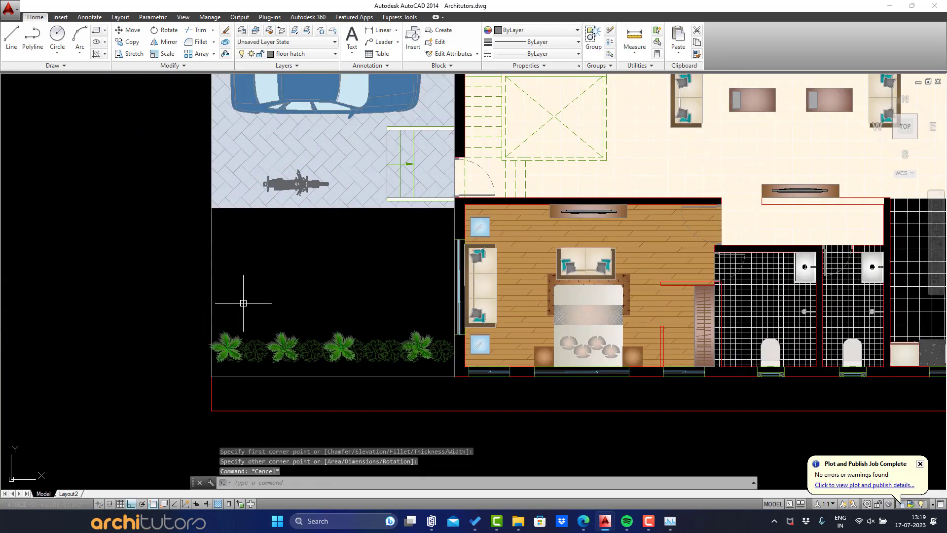
Hatch the lawn area with the DOTS pattern at scale 0.2.
{"action": "type", "text": "h"}
{"action": "key", "text": "Return"}
{"action": "left_click", "coordinate": [225, 56]}
{"action": "scroll", "coordinate": [172, 109], "scroll_direction": "down", "scroll_amount": 4}
{"action": "left_click", "coordinate": [165, 147]}
{"action": "left_click", "coordinate": [315, 208]}
{"action": "key", "text": "Return"}
{"action": "type", "text": ".12"}
{"action": "key", "text": "Return"}
{"action": "type", "text": "2"}
{"action": "key", "text": "Return"}
Set the lawn dot pattern's true color to 58,78,0.
{"action": "left_click", "coordinate": [296, 42]}
{"action": "left_click", "coordinate": [264, 194]}
{"action": "type", "text": "58,78,0"}
{"action": "left_click", "coordinate": [413, 317]}
{"action": "left_click", "coordinate": [150, 259]}
{"action": "scroll", "coordinate": [188, 258], "scroll_direction": "down", "scroll_amount": 2}
Add a solid hatch to the lawn in true color 99,127,42 and send it behind the dots and plants.
{"action": "type", "text": "h"}
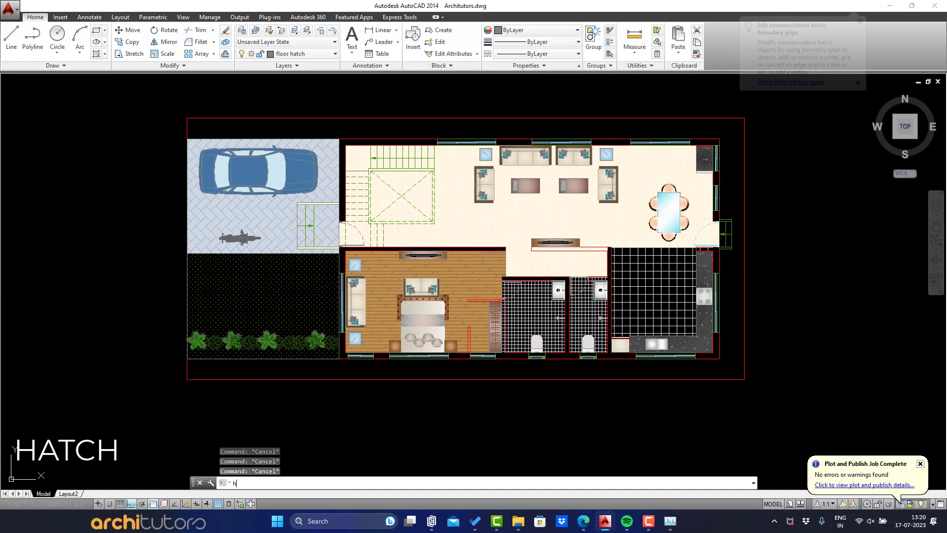
{"action": "key", "text": "Return"}
{"action": "scroll", "coordinate": [100, 45], "scroll_direction": "up", "scroll_amount": 10}
{"action": "left_click", "coordinate": [96, 48]}
{"action": "scroll", "coordinate": [182, 246], "scroll_direction": "up", "scroll_amount": 10}
{"action": "left_click", "coordinate": [211, 296]}
{"action": "left_click", "coordinate": [309, 43]}
{"action": "left_click", "coordinate": [273, 191]}
{"action": "type", "text": "99172"}
{"action": "double_click", "coordinate": [349, 255]}
{"action": "left_click", "coordinate": [413, 316]}
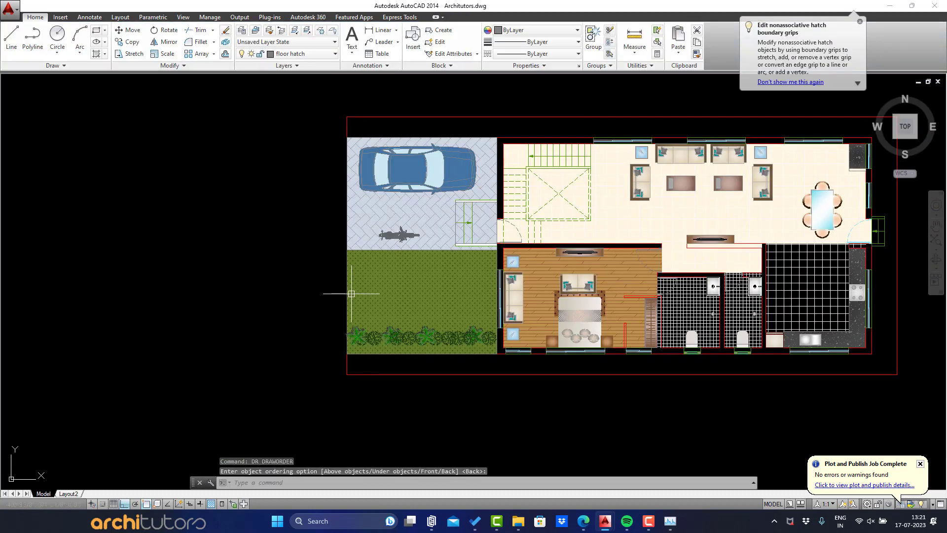
Erase the helper boundary outline of the lawn.
{"action": "scroll", "coordinate": [355, 286], "scroll_direction": "up", "scroll_amount": 5}
{"action": "type", "text": "e"}
{"action": "key", "text": "Return"}
{"action": "scroll", "coordinate": [350, 256], "scroll_direction": "down", "scroll_amount": 5}
{"action": "scroll", "coordinate": [493, 252], "scroll_direction": "up", "scroll_amount": 4}
{"action": "scroll", "coordinate": [302, 281], "scroll_direction": "down", "scroll_amount": 3}
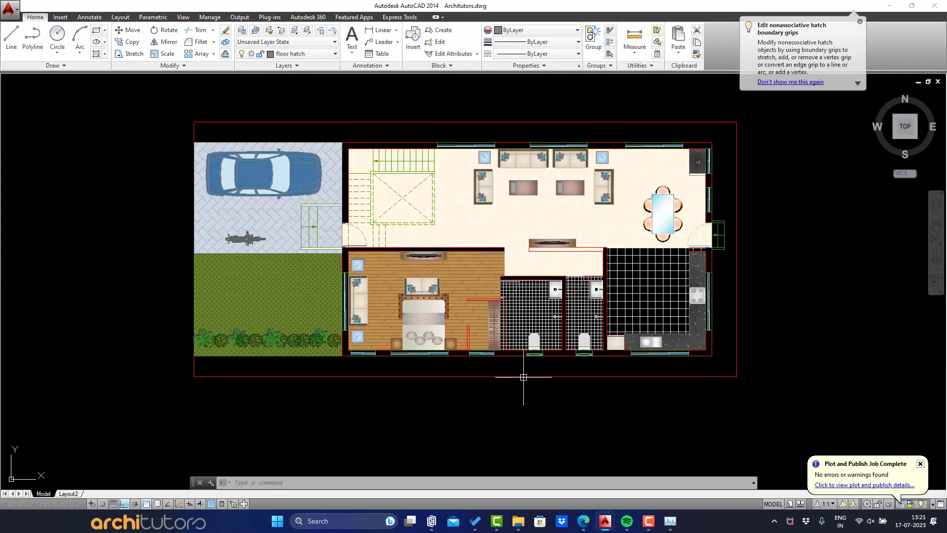
Hatch the front entrance steps beside the parking area with the AR-RROOF pattern.
{"action": "scroll", "coordinate": [302, 216], "scroll_direction": "up", "scroll_amount": 4}
{"action": "type", "text": "h"}
{"action": "key", "text": "Return"}
{"action": "left_click", "coordinate": [343, 186]}
{"action": "left_click", "coordinate": [223, 57]}
{"action": "scroll", "coordinate": [194, 92], "scroll_direction": "down", "scroll_amount": 2}
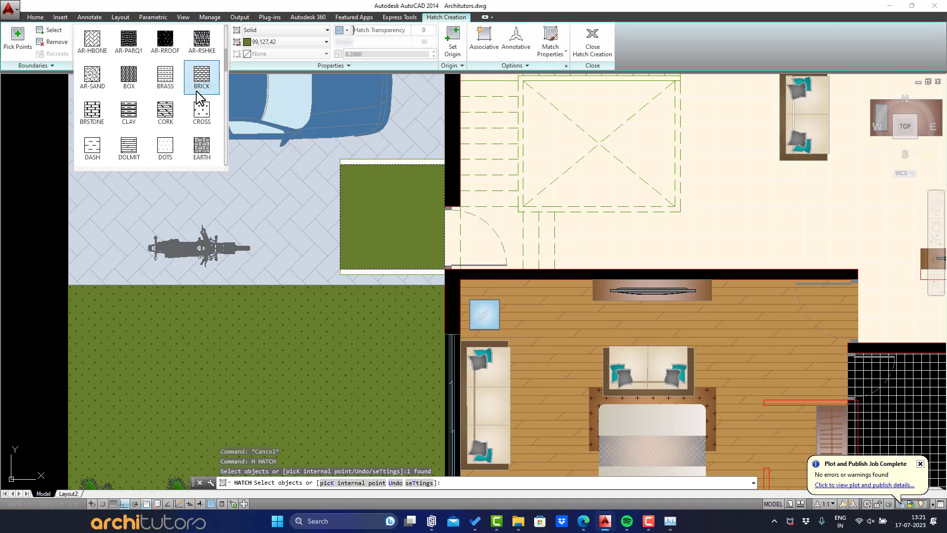
{"action": "left_click", "coordinate": [177, 89]}
{"action": "middle_click_drag", "start_coordinate": [337, 151], "coordinate": [253, 190]}
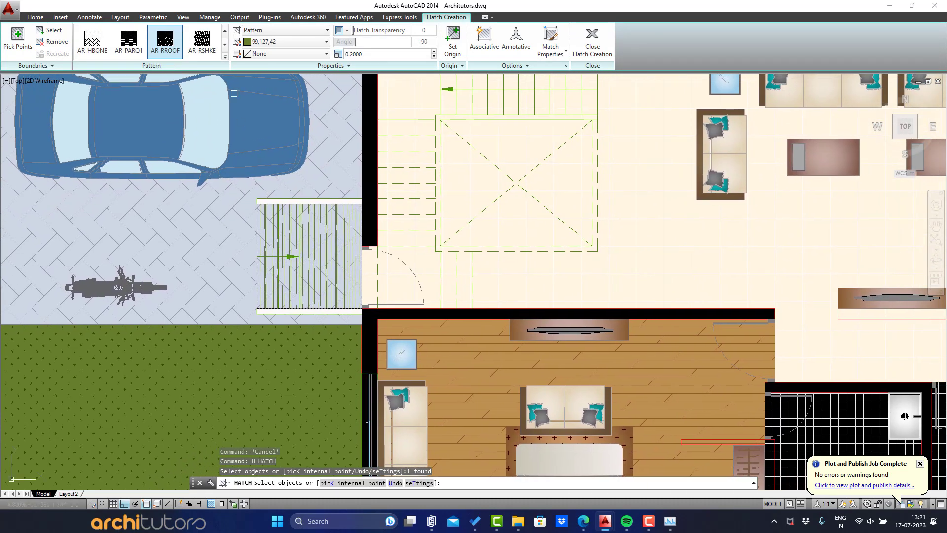
Set the true color of the front entrance steps' AR-RROOF hatch to 180,110,35.
{"action": "left_click", "coordinate": [263, 54]}
{"action": "left_click", "coordinate": [279, 202]}
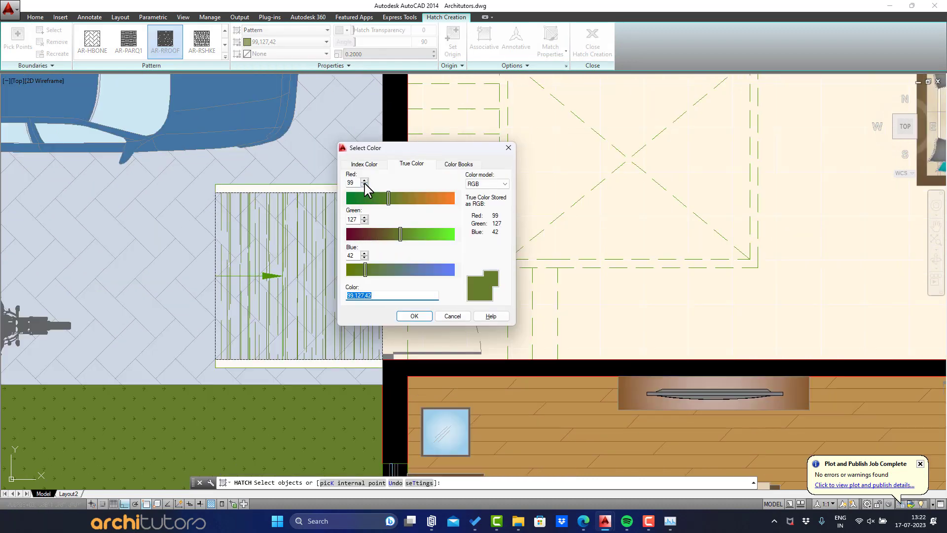
{"action": "left_click_drag", "start_coordinate": [360, 182], "coordinate": [307, 178]}
{"action": "type", "text": "180"}
{"action": "left_click_drag", "start_coordinate": [360, 218], "coordinate": [335, 220]}
{"action": "type", "text": "110"}
{"action": "key", "text": "Tab"}
{"action": "left_click", "coordinate": [421, 318]}
{"action": "scroll", "coordinate": [340, 315], "scroll_direction": "down", "scroll_amount": 5}
{"action": "key", "text": "Escape"}
{"action": "key", "text": "Escape"}
{"action": "key", "text": "Escape"}
{"action": "scroll", "coordinate": [290, 272], "scroll_direction": "up", "scroll_amount": 5}
Outline the front entrance steps with a helper rectangle and add a solid hatch inside it.
{"action": "type", "text": "rec"}
{"action": "key", "text": "Return"}
{"action": "left_click", "coordinate": [291, 259]}
{"action": "scroll", "coordinate": [395, 393], "scroll_direction": "up", "scroll_amount": 2}
{"action": "key", "text": "Escape"}
{"action": "key", "text": "Escape"}
{"action": "type", "text": "h"}
{"action": "key", "text": "Return"}
{"action": "scroll", "coordinate": [396, 398], "scroll_direction": "up", "scroll_amount": 2}
{"action": "left_click", "coordinate": [390, 397]}
{"action": "scroll", "coordinate": [340, 302], "scroll_direction": "down", "scroll_amount": 3}
{"action": "scroll", "coordinate": [87, 43], "scroll_direction": "up", "scroll_amount": 4}
{"action": "left_click", "coordinate": [91, 43]}
Set the solid steps hatch to a lighter wood true color with red 216, green 168 and an increased blue component.
{"action": "left_click", "coordinate": [281, 42]}
{"action": "left_click", "coordinate": [267, 187]}
{"action": "left_click_drag", "start_coordinate": [359, 183], "coordinate": [320, 184]}
{"action": "type", "text": "216"}
{"action": "left_click_drag", "start_coordinate": [359, 220], "coordinate": [331, 229]}
{"action": "type", "text": "168"}
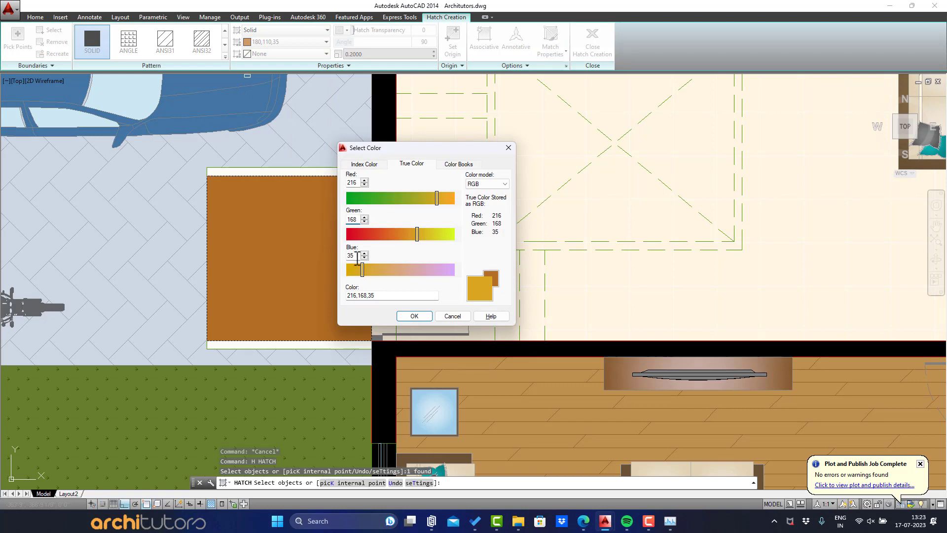
{"action": "double_click", "coordinate": [352, 255]}
{"action": "type", "text": "120"}
{"action": "double_click", "coordinate": [350, 253]}
{"action": "type", "text": "255"}
{"action": "left_click", "coordinate": [352, 256]}
{"action": "key", "text": "BackSpace"}
{"action": "type", "text": "1115"}
{"action": "left_click", "coordinate": [411, 316]}
{"action": "scroll", "coordinate": [323, 257], "scroll_direction": "down", "scroll_amount": 2}
{"action": "key", "text": "Escape"}
Adjust the draw order so the solid fill of the front entrance steps lies behind their plank lines.
{"action": "left_click", "coordinate": [332, 219]}
{"action": "type", "text": "dr"}
{"action": "key", "text": "Return"}
{"action": "key", "text": "Return"}
{"action": "left_click", "coordinate": [229, 240]}
{"action": "left_click", "coordinate": [228, 239]}
{"action": "type", "text": "dr"}
{"action": "key", "text": "Return"}
{"action": "key", "text": "Return"}
{"action": "scroll", "coordinate": [237, 228], "scroll_direction": "down", "scroll_amount": 2}
{"action": "scroll", "coordinate": [185, 261], "scroll_direction": "down", "scroll_amount": 3}
{"action": "scroll", "coordinate": [244, 234], "scroll_direction": "up", "scroll_amount": 2}
Erase the helper rectangle around the front entrance steps.
{"action": "left_click", "coordinate": [244, 234]}
{"action": "scroll", "coordinate": [244, 233], "scroll_direction": "up", "scroll_amount": 5}
{"action": "scroll", "coordinate": [248, 231], "scroll_direction": "up", "scroll_amount": 2}
{"action": "type", "text": "e"}
{"action": "key", "text": "Return"}
{"action": "key", "text": "Escape"}
{"action": "scroll", "coordinate": [246, 241], "scroll_direction": "down", "scroll_amount": 10}
{"action": "scroll", "coordinate": [471, 255], "scroll_direction": "up", "scroll_amount": 8}
{"action": "type", "text": "rec"}
{"action": "key", "text": "Escape"}
{"action": "type", "text": "rec"}
{"action": "key", "text": "Escape"}
Extend the plank-line hatch of the front entrance steps to the small entrance steps at the opposite end of the house.
{"action": "scroll", "coordinate": [656, 287], "scroll_direction": "down", "scroll_amount": 6}
{"action": "scroll", "coordinate": [236, 266], "scroll_direction": "up", "scroll_amount": 2}
{"action": "left_click", "coordinate": [234, 277]}
{"action": "left_click", "coordinate": [53, 31]}
{"action": "middle_click_drag", "start_coordinate": [668, 250], "coordinate": [384, 244]}
{"action": "left_click", "coordinate": [563, 291]}
{"action": "left_click", "coordinate": [548, 300]}
{"action": "key", "text": "Escape"}
{"action": "scroll", "coordinate": [548, 298], "scroll_direction": "down", "scroll_amount": 2}
{"action": "scroll", "coordinate": [173, 280], "scroll_direction": "up", "scroll_amount": 10}
{"action": "left_click", "coordinate": [182, 246]}
{"action": "left_click", "coordinate": [158, 258]}
{"action": "scroll", "coordinate": [158, 258], "scroll_direction": "down", "scroll_amount": 8}
{"action": "scroll", "coordinate": [428, 181], "scroll_direction": "up", "scroll_amount": 6}
{"action": "left_click", "coordinate": [429, 182], "text": "shift"}
{"action": "left_click", "coordinate": [430, 269]}
{"action": "key", "text": "Return"}
{"action": "key", "text": "Escape"}
{"action": "scroll", "coordinate": [427, 269], "scroll_direction": "down", "scroll_amount": 6}
Try to move the selected object by the small entrance steps with orthogonal mode toggled.
{"action": "left_click", "coordinate": [345, 247]}
{"action": "type", "text": "m"}
{"action": "left_click", "coordinate": [580, 280]}
{"action": "key", "text": "F8"}
{"action": "left_click", "coordinate": [573, 258], "text": "shift"}
{"action": "key", "text": "Escape"}
{"action": "key", "text": "Escape"}
{"action": "key", "text": "Escape"}
Extend the solid wood-colored hatch of the front entrance steps to the small entrance steps by adding their boundary.
{"action": "scroll", "coordinate": [387, 172], "scroll_direction": "down", "scroll_amount": 2}
{"action": "middle_click_drag", "start_coordinate": [387, 172], "coordinate": [541, 207]}
{"action": "scroll", "coordinate": [498, 223], "scroll_direction": "down", "scroll_amount": 2}
{"action": "scroll", "coordinate": [327, 239], "scroll_direction": "up", "scroll_amount": 4}
{"action": "scroll", "coordinate": [253, 227], "scroll_direction": "up", "scroll_amount": 8}
{"action": "left_click", "coordinate": [254, 227]}
{"action": "left_click", "coordinate": [52, 30]}
{"action": "scroll", "coordinate": [364, 282], "scroll_direction": "down", "scroll_amount": 9}
{"action": "scroll", "coordinate": [363, 282], "scroll_direction": "up", "scroll_amount": 2}
{"action": "left_click", "coordinate": [346, 272]}
{"action": "left_click", "coordinate": [330, 320]}
{"action": "middle_click_drag", "start_coordinate": [336, 329], "coordinate": [248, 430]}
{"action": "scroll", "coordinate": [598, 176], "scroll_direction": "up", "scroll_amount": 2}
{"action": "key", "text": "Return"}
{"action": "key", "text": "Escape"}
{"action": "key", "text": "Escape"}
Adjust the draw order of the small entrance steps' hatches so the plank lines lie above the solid fill.
{"action": "scroll", "coordinate": [584, 196], "scroll_direction": "down", "scroll_amount": 2}
{"action": "left_click", "coordinate": [567, 210]}
{"action": "scroll", "coordinate": [573, 207], "scroll_direction": "up", "scroll_amount": 2}
{"action": "type", "text": "DR"}
{"action": "key", "text": "Return"}
{"action": "key", "text": "Escape"}
{"action": "scroll", "coordinate": [563, 201], "scroll_direction": "down", "scroll_amount": 3}
{"action": "middle_click_drag", "start_coordinate": [564, 200], "coordinate": [433, 183]}
{"action": "left_click_drag", "start_coordinate": [433, 183], "coordinate": [558, 183]}
{"action": "middle_click_drag", "start_coordinate": [558, 183], "coordinate": [559, 183]}
{"action": "scroll", "coordinate": [271, 187], "scroll_direction": "up", "scroll_amount": 2}
{"action": "middle_click_drag", "start_coordinate": [271, 188], "coordinate": [340, 190]}
{"action": "key", "text": "Escape"}
{"action": "key", "text": "Escape"}
{"action": "scroll", "coordinate": [340, 189], "scroll_direction": "down", "scroll_amount": 2}
{"action": "scroll", "coordinate": [415, 257], "scroll_direction": "up", "scroll_amount": 2}
{"action": "left_click", "coordinate": [429, 263]}
{"action": "scroll", "coordinate": [429, 262], "scroll_direction": "up", "scroll_amount": 5}
{"action": "type", "text": "dr"}
{"action": "key", "text": "Return"}
Draw three rectangles over the open strips between the house and plot boundary, along the upper, right and lower sides of the plan.
{"action": "scroll", "coordinate": [406, 250], "scroll_direction": "down", "scroll_amount": 8}
{"action": "middle_click_drag", "start_coordinate": [406, 250], "coordinate": [326, 265]}
{"action": "type", "text": "re"}
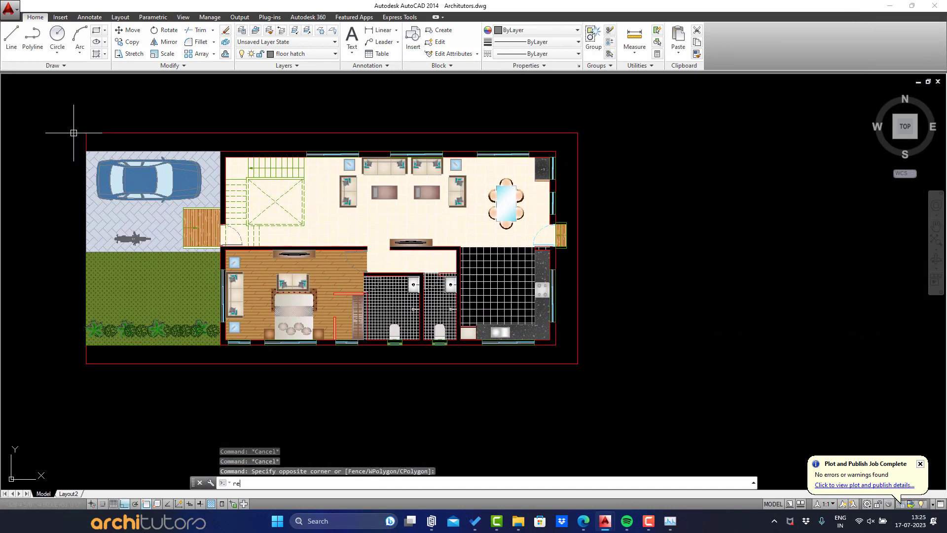
{"action": "type", "text": "c"}
{"action": "key", "text": "Return"}
{"action": "left_click", "coordinate": [85, 132]}
{"action": "left_click", "coordinate": [555, 152]}
{"action": "key", "text": "Return"}
{"action": "left_click", "coordinate": [555, 133]}
{"action": "left_click", "coordinate": [577, 363]}
{"action": "key", "text": "Return"}
{"action": "left_click", "coordinate": [556, 345]}
{"action": "key", "text": "Escape"}
{"action": "key", "text": "Escape"}
Hatch the three boundary strips around the house using their rectangles as boundaries.
{"action": "type", "text": "h"}
{"action": "key", "text": "Return"}
{"action": "left_click", "coordinate": [501, 364]}
{"action": "left_click", "coordinate": [575, 362]}
{"action": "left_click", "coordinate": [533, 130]}
{"action": "key", "text": "space"}
Erase the three rectangles that served as boundaries for the strip hatch.
{"action": "left_click", "coordinate": [548, 132]}
{"action": "type", "text": "e"}
{"action": "key", "text": "space"}
{"action": "left_click", "coordinate": [575, 136]}
{"action": "left_click", "coordinate": [522, 362]}
{"action": "type", "text": "e"}
{"action": "key", "text": "space"}
Set the hatch of the strips around the house to a solid grey fill.
{"action": "left_click", "coordinate": [564, 357]}
{"action": "left_click", "coordinate": [202, 43]}
{"action": "left_click", "coordinate": [269, 43]}
{"action": "left_click", "coordinate": [271, 192]}
{"action": "left_click", "coordinate": [365, 167]}
{"action": "left_click", "coordinate": [413, 262]}
{"action": "left_click", "coordinate": [412, 316]}
{"action": "type", "text": "5"}
{"action": "key", "text": "Return"}
Send the grey strip hatch to the back of the draw order.
{"action": "type", "text": "dr"}
{"action": "key", "text": "Return"}
{"action": "key", "text": "Return"}
{"action": "key", "text": "Escape"}
{"action": "left_click", "coordinate": [88, 141]}
{"action": "key", "text": "Escape"}
Turn on all layers and open a plot preview of the floor plan.
{"action": "type", "text": "layon"}
{"action": "key", "text": "Return"}
{"action": "key", "text": "ctrl+p"}
{"action": "left_click", "coordinate": [424, 155]}
{"action": "left_click", "coordinate": [405, 170]}
{"action": "left_click", "coordinate": [558, 262]}
{"action": "left_click", "coordinate": [307, 378]}
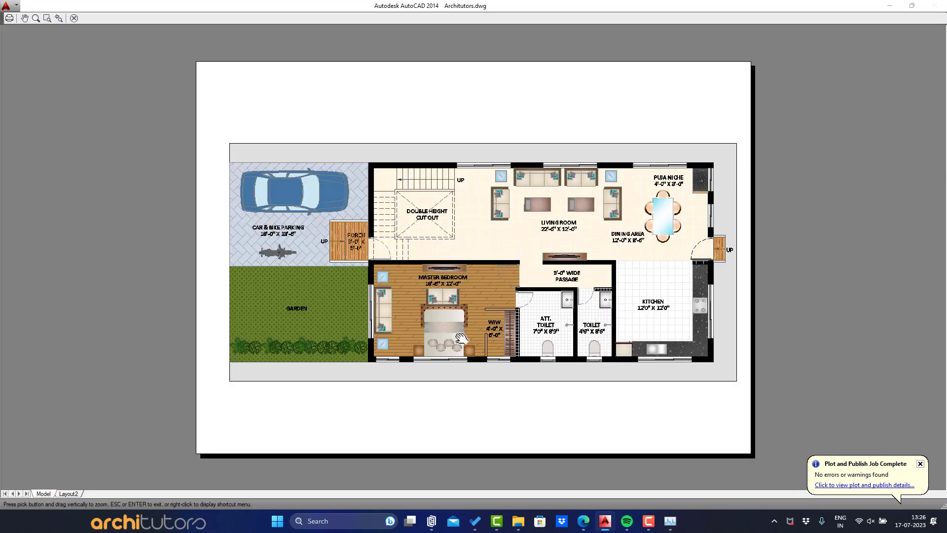
Examine the colored plan up close in the plot preview, and close the preview.
{"action": "middle_click_drag", "start_coordinate": [461, 339], "coordinate": [367, 338]}
{"action": "scroll", "coordinate": [213, 228], "scroll_direction": "up", "scroll_amount": 2}
{"action": "middle_click_drag", "start_coordinate": [566, 234], "coordinate": [387, 239]}
{"action": "middle_click_drag", "start_coordinate": [386, 274], "coordinate": [389, 228]}
{"action": "scroll", "coordinate": [382, 352], "scroll_direction": "up", "scroll_amount": 5}
{"action": "scroll", "coordinate": [386, 363], "scroll_direction": "down", "scroll_amount": 2}
{"action": "key", "text": "Escape"}
Bring the solid black wall hatch beside the toilet windows to the front of the draw order.
{"action": "scroll", "coordinate": [383, 356], "scroll_direction": "up", "scroll_amount": 8}
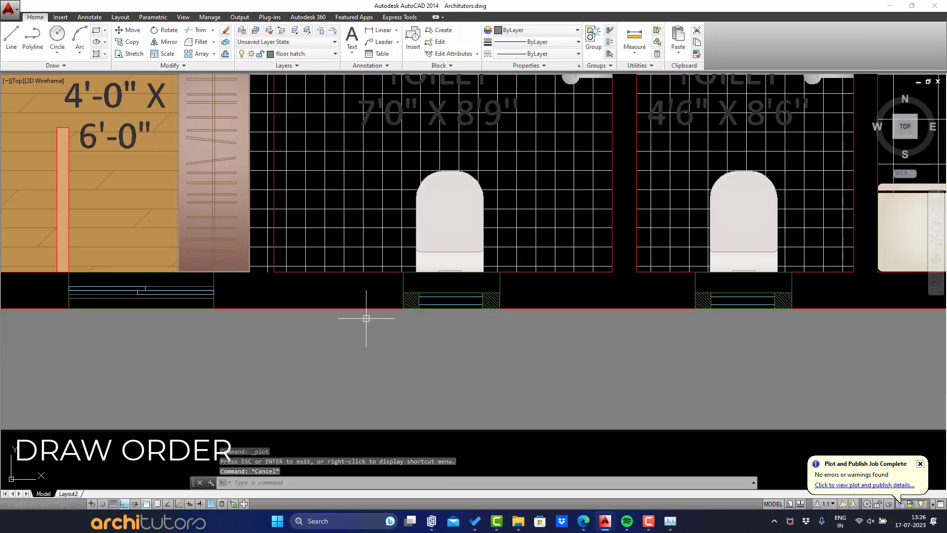
{"action": "left_click", "coordinate": [355, 286]}
{"action": "type", "text": "dr"}
{"action": "key", "text": "Return"}
{"action": "type", "text": "f"}
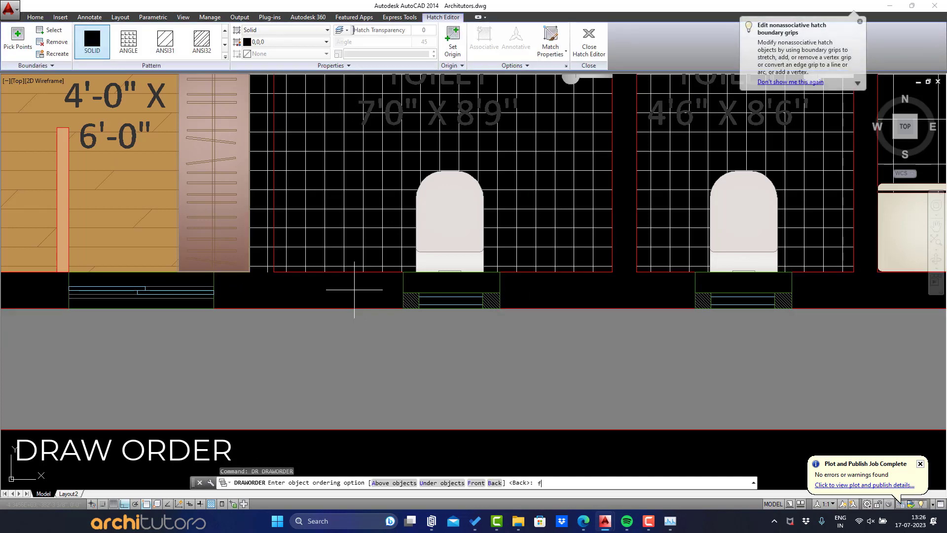